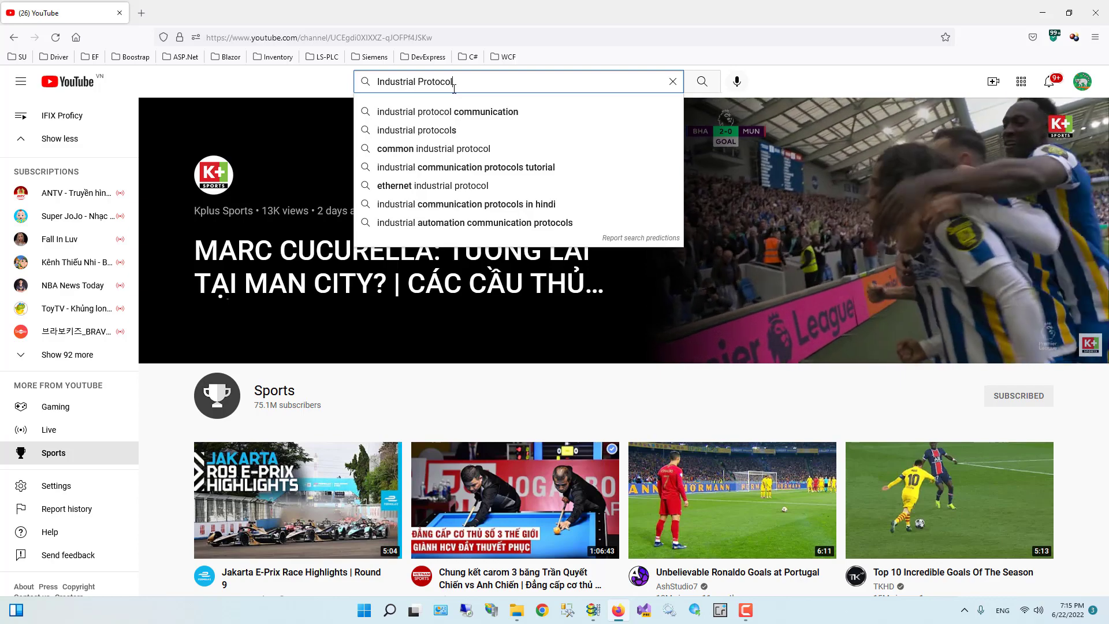
- Search YouTube for "Industrial Protocol C#", open the video "Industrial Protocol: C# Language" and pause playback
type("C#")
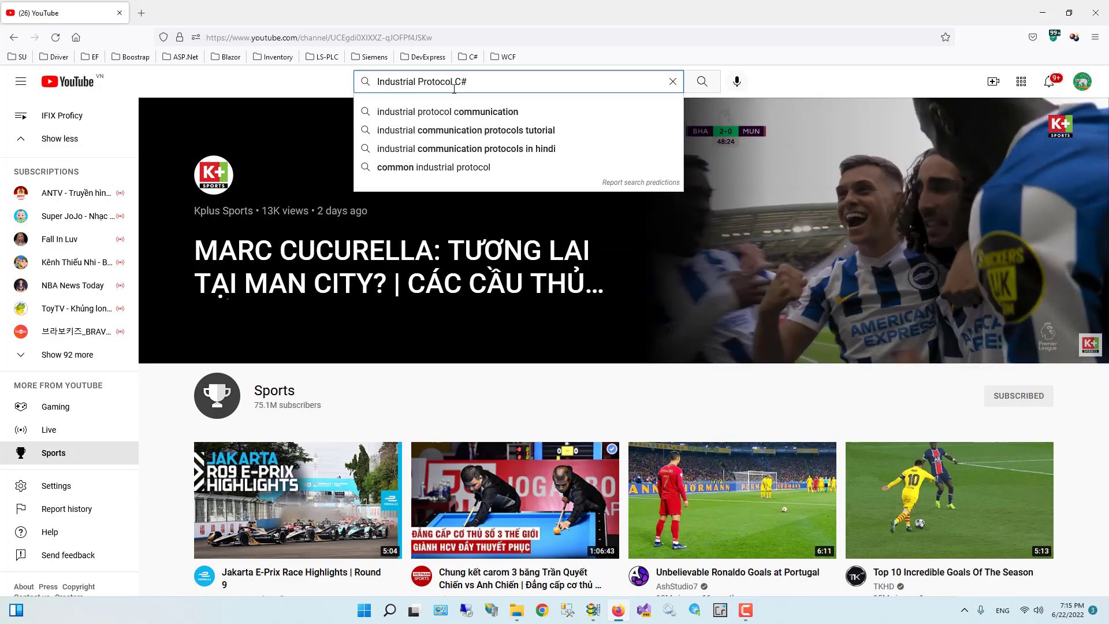
key("Return")
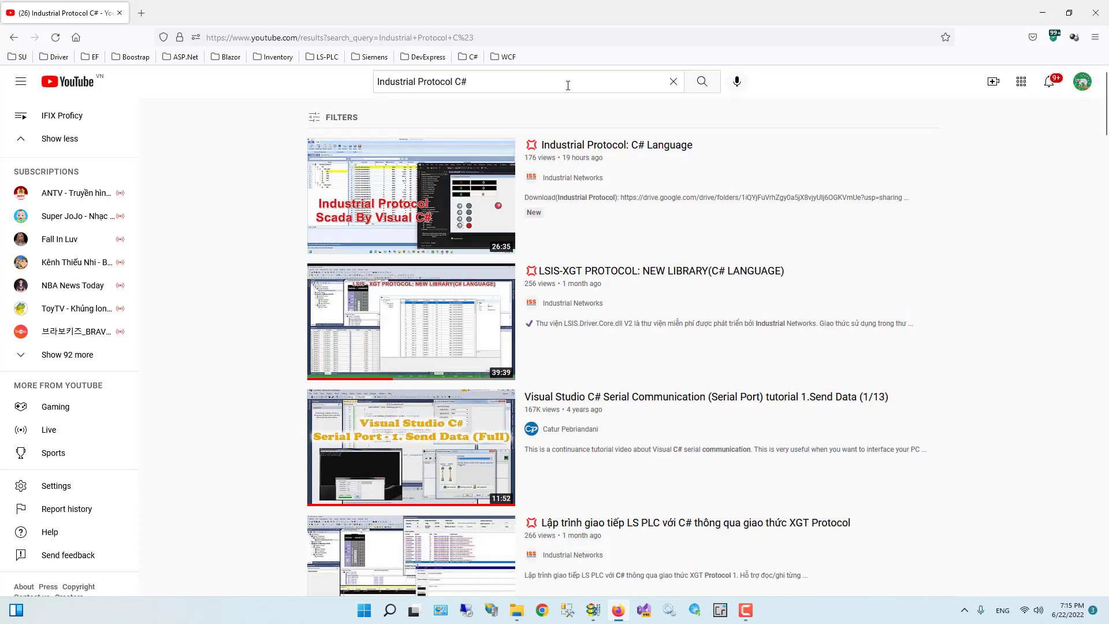
mouse_move(554, 181)
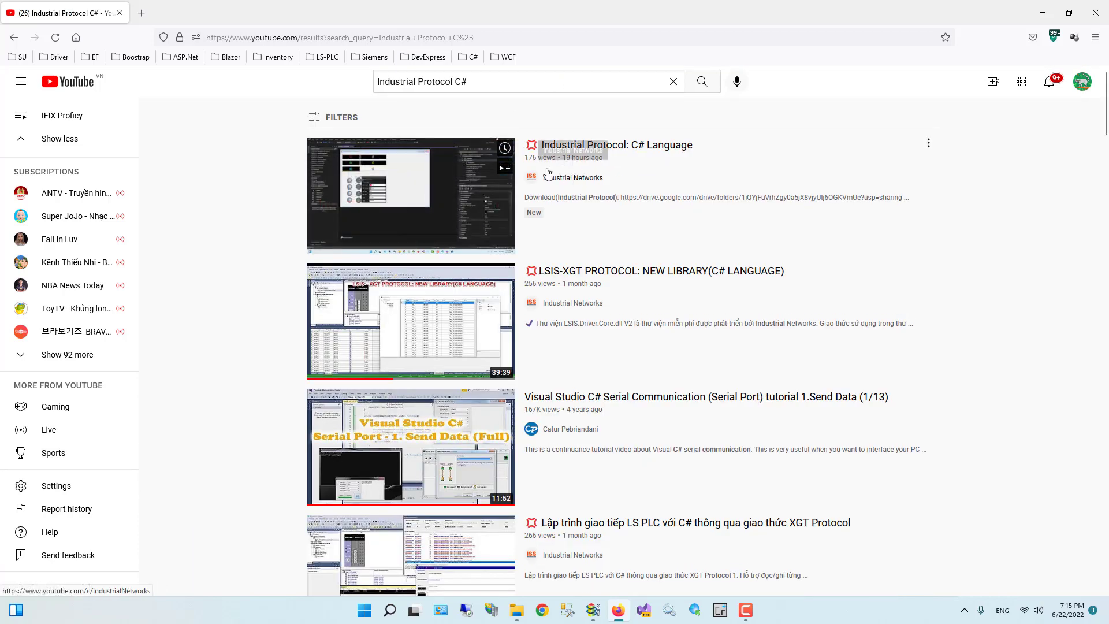
left_click(592, 149)
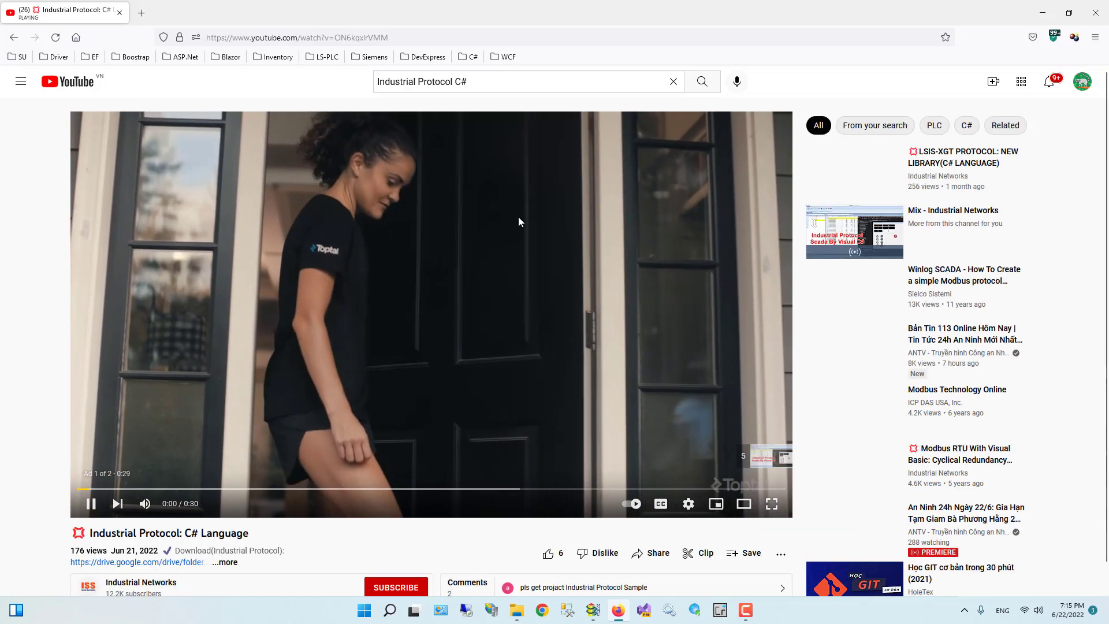
left_click(519, 218)
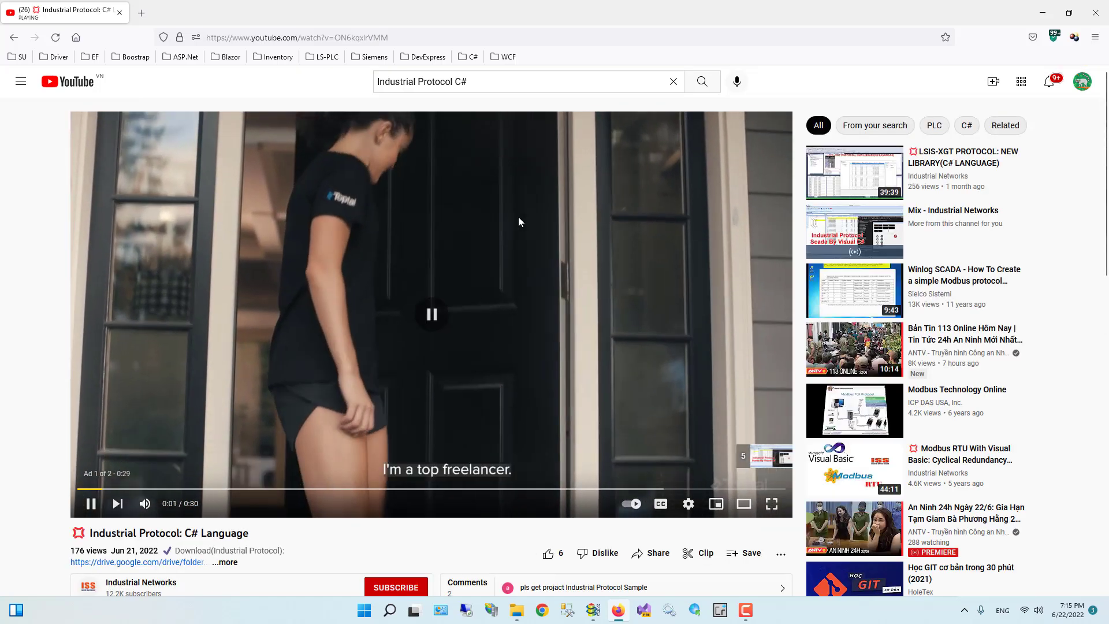
- Open the Google Drive link in the video's full description and download the whole Industrial Protocol folder
scroll(523, 218, "down", 1)
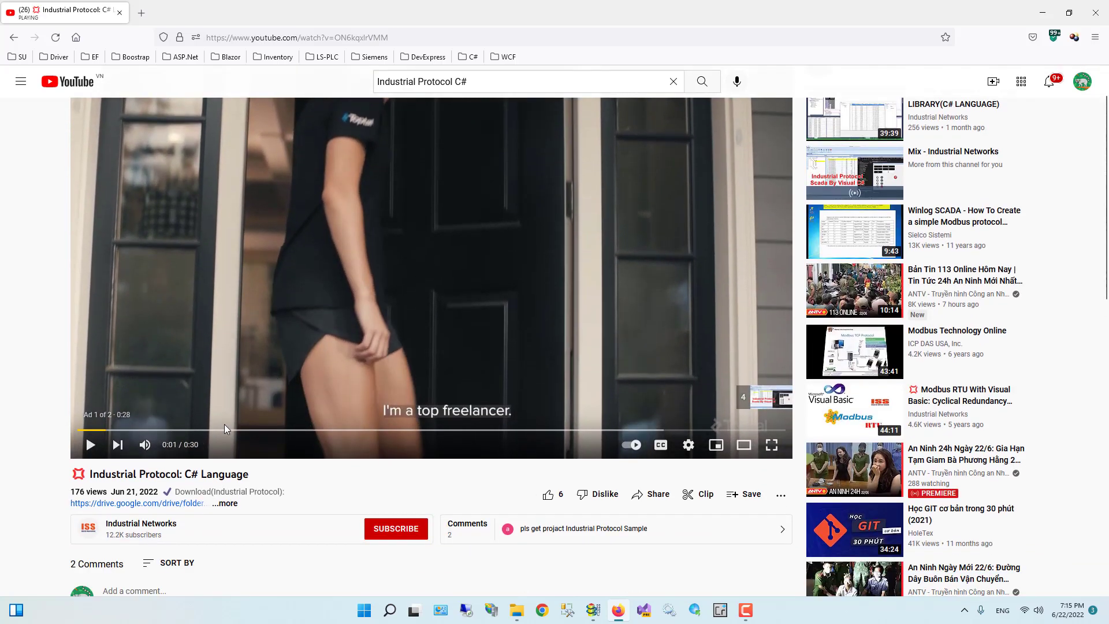
left_click(224, 503)
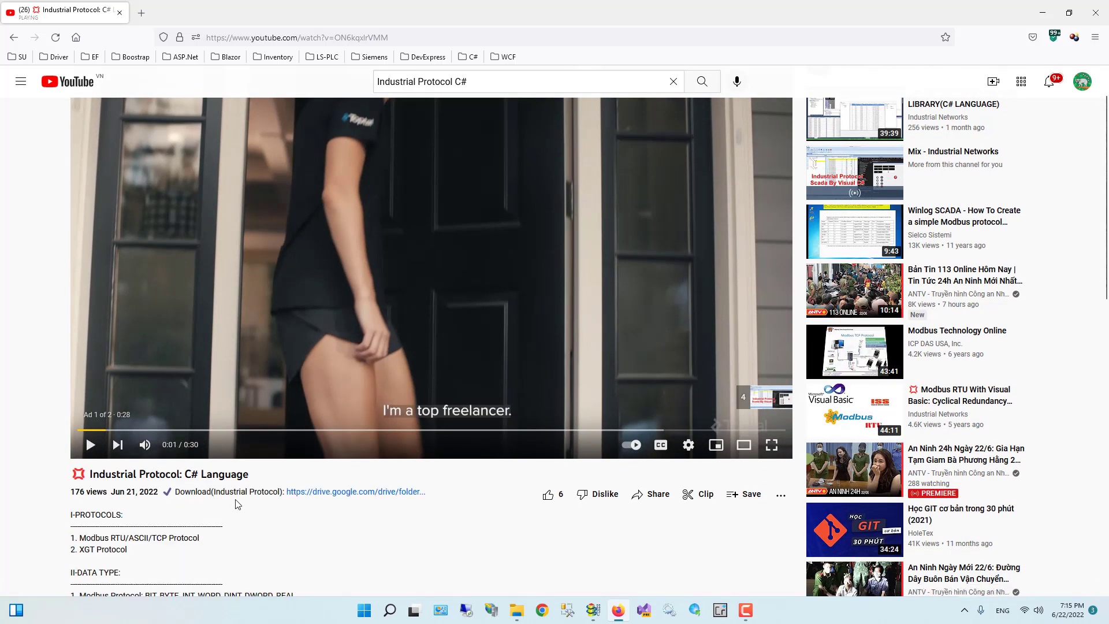
left_click(330, 496)
left_click(721, 611)
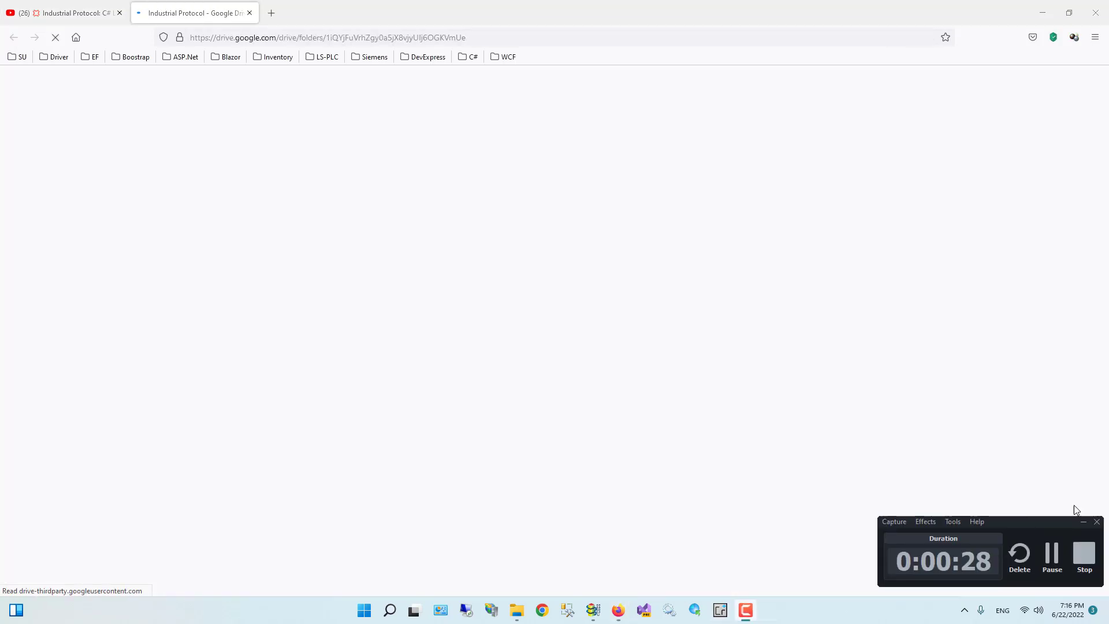
left_click(1082, 525)
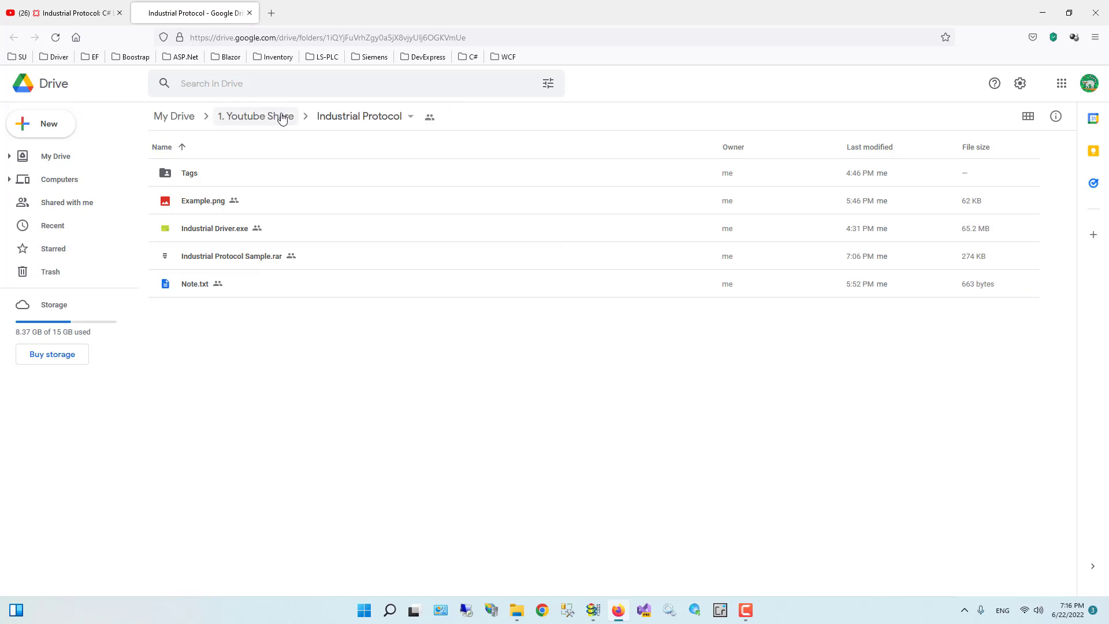
left_click(345, 126)
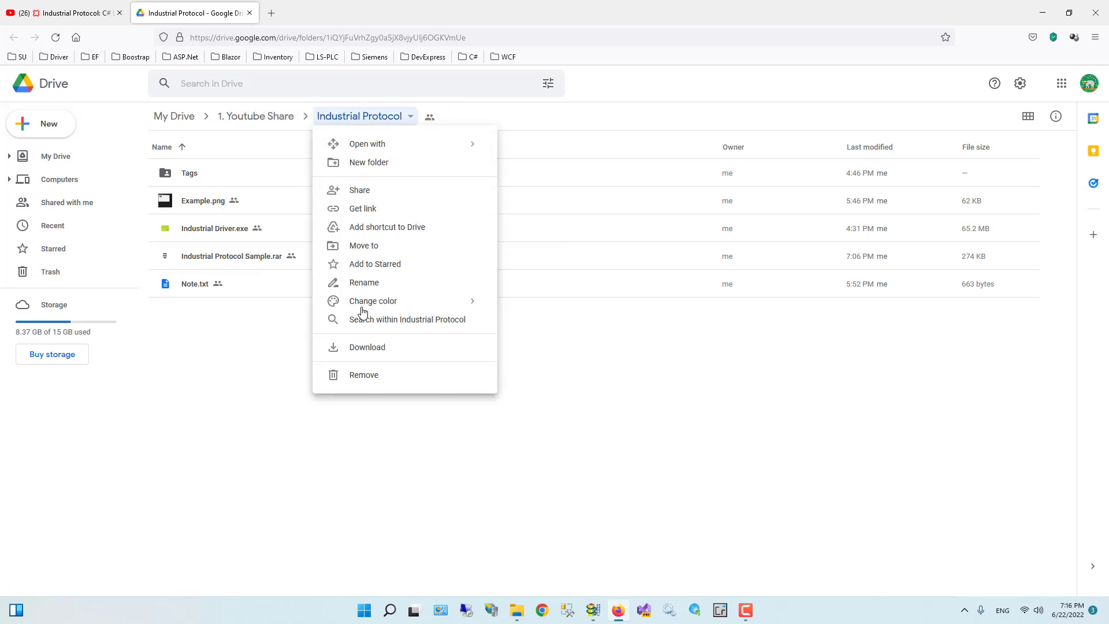
left_click(359, 349)
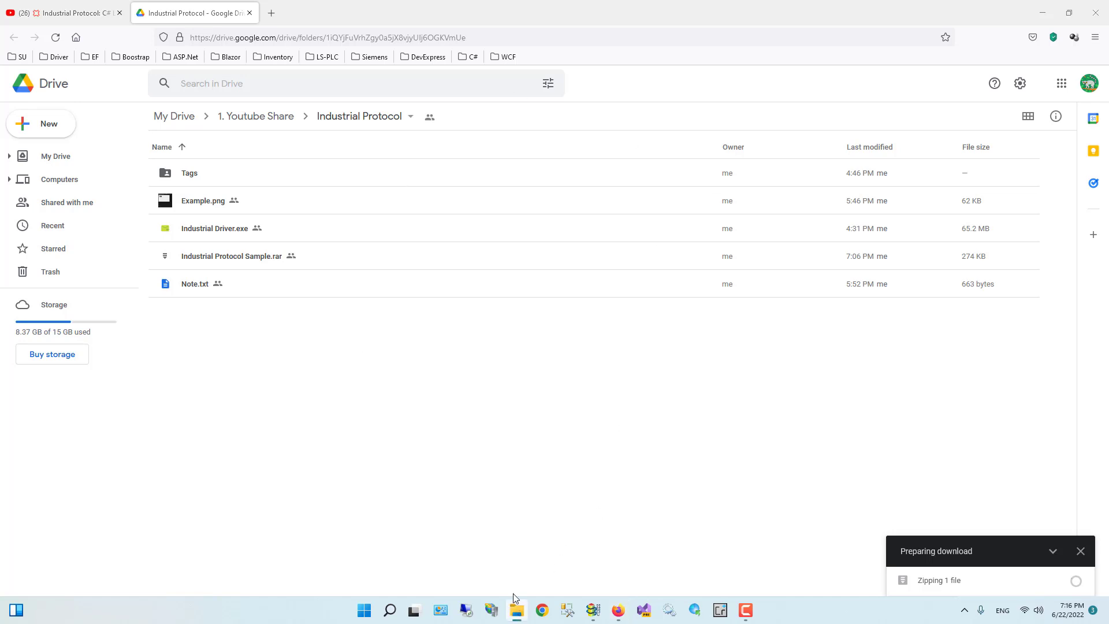
- Examine the folders in Program Files (x86) on Local Disk (C:) in File Explorer, and return to the browser
right_click(518, 611)
left_click(521, 613)
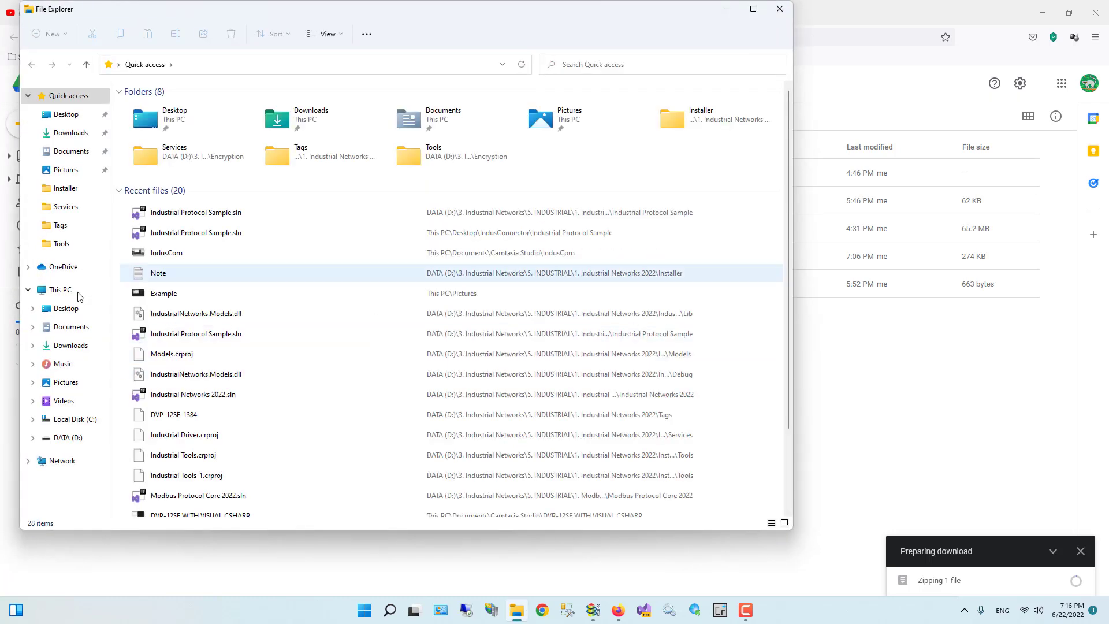
left_click(75, 419)
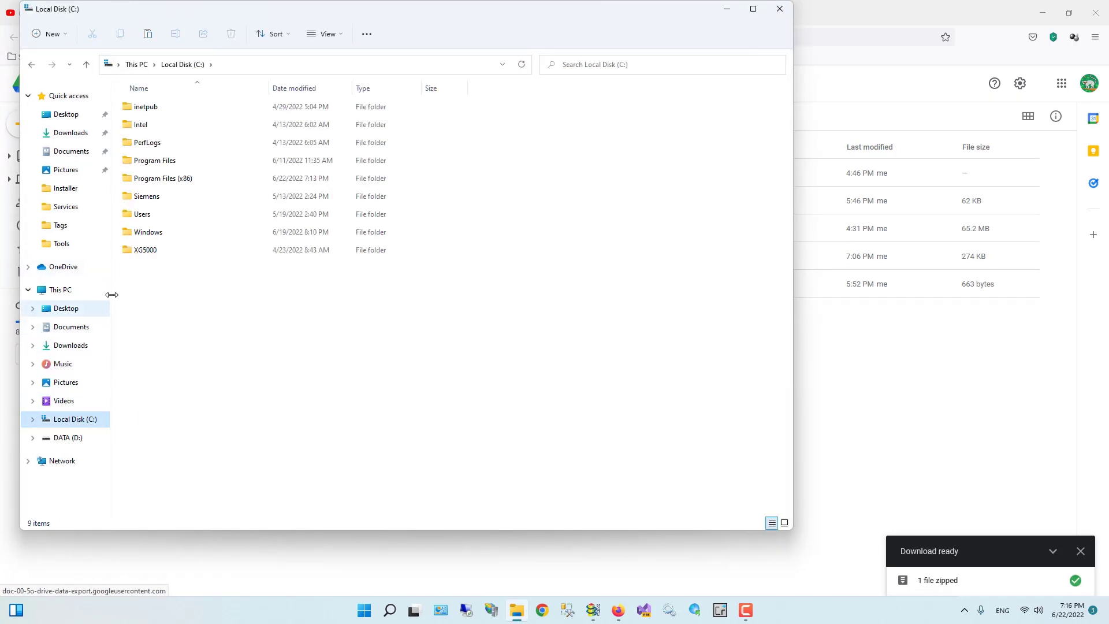
double_click(168, 180)
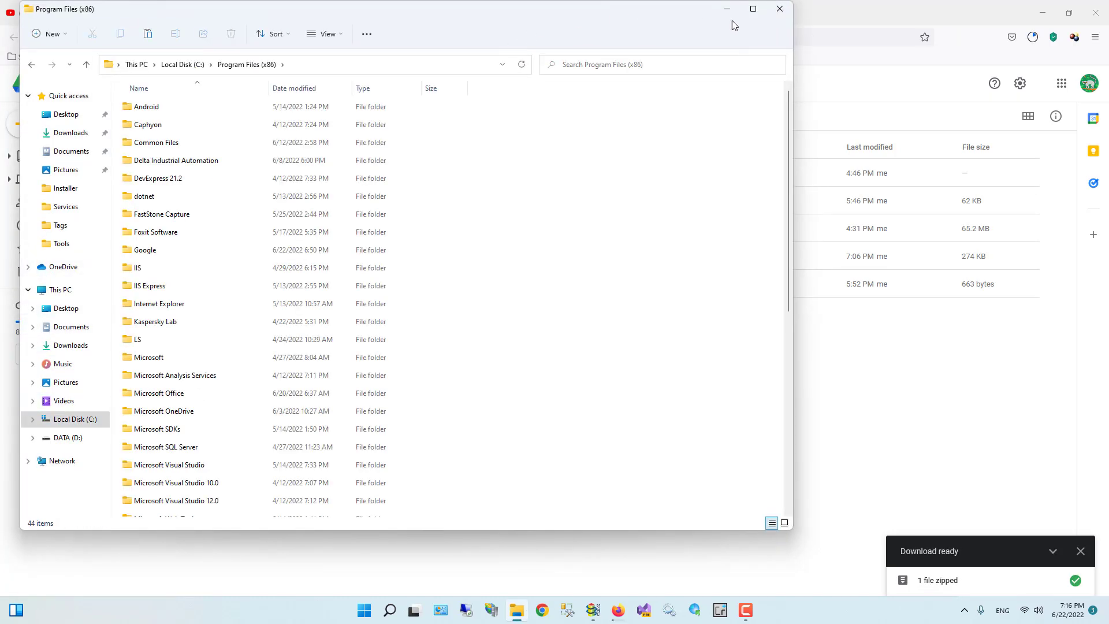
left_click(752, 9)
scroll(729, 311, "down", 5)
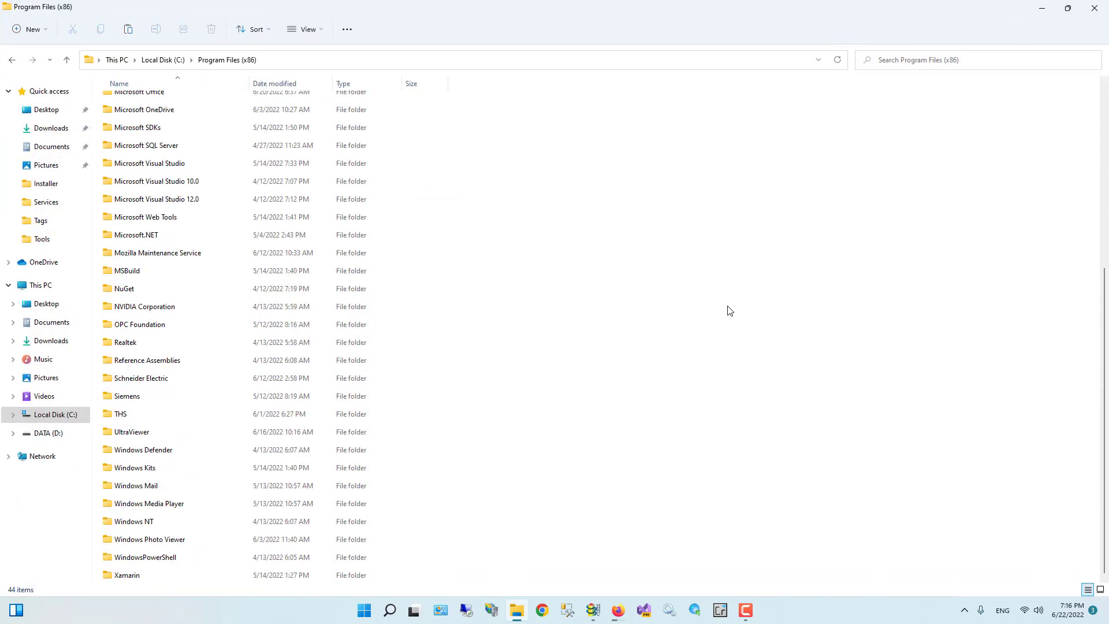
scroll(729, 310, "up", 5)
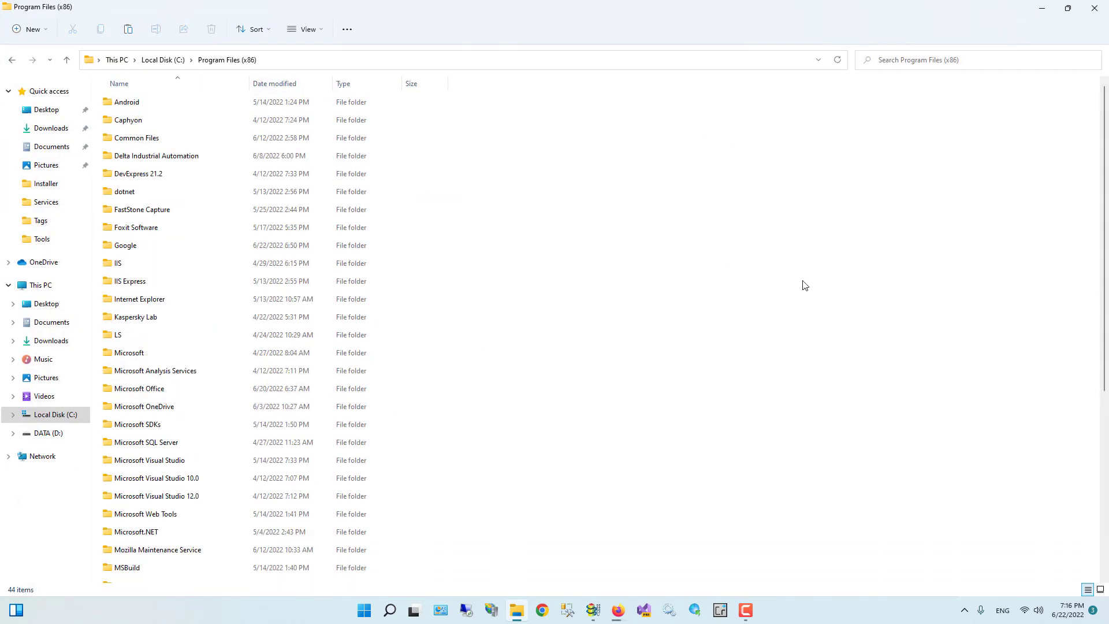
left_click(1042, 8)
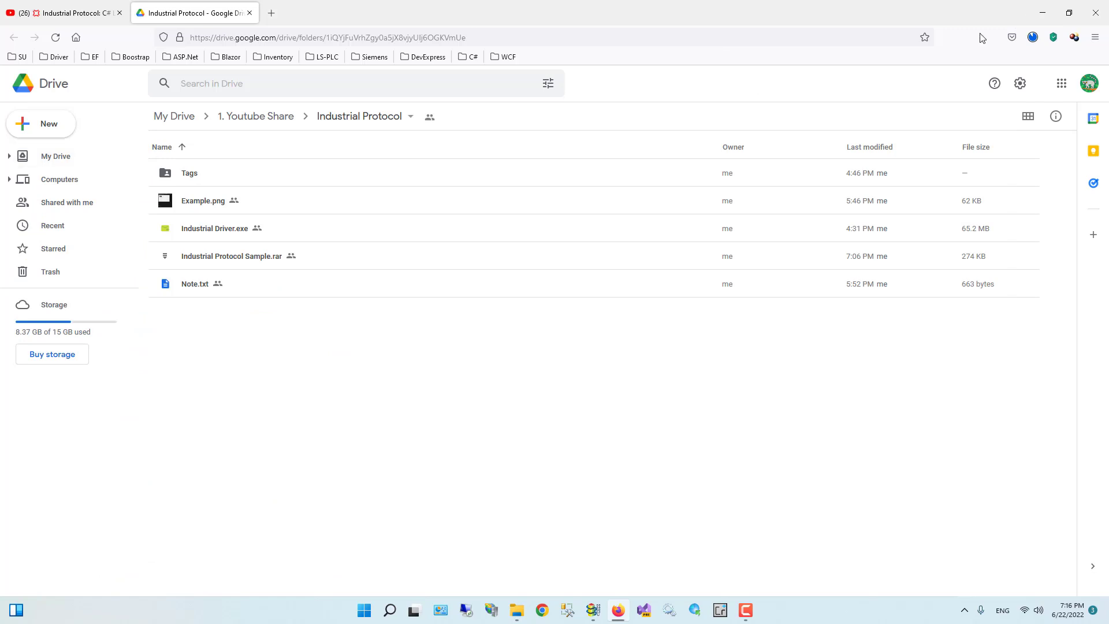
- Show the downloaded Industrial Protocol zip archive in its folder and extract its contents there
left_click(1032, 37)
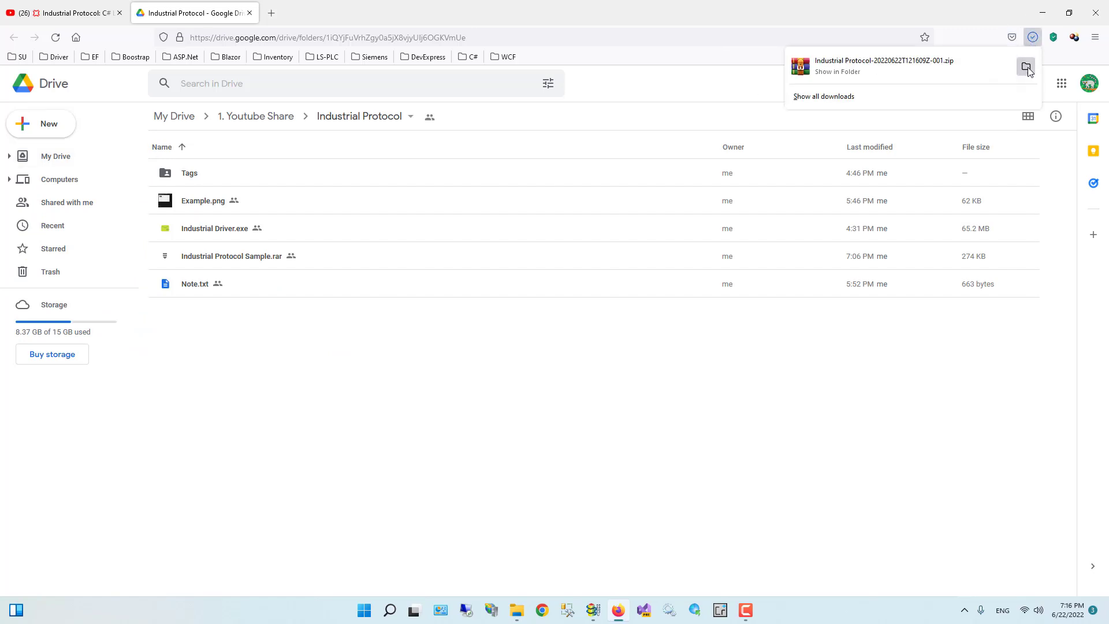
left_click(1026, 68)
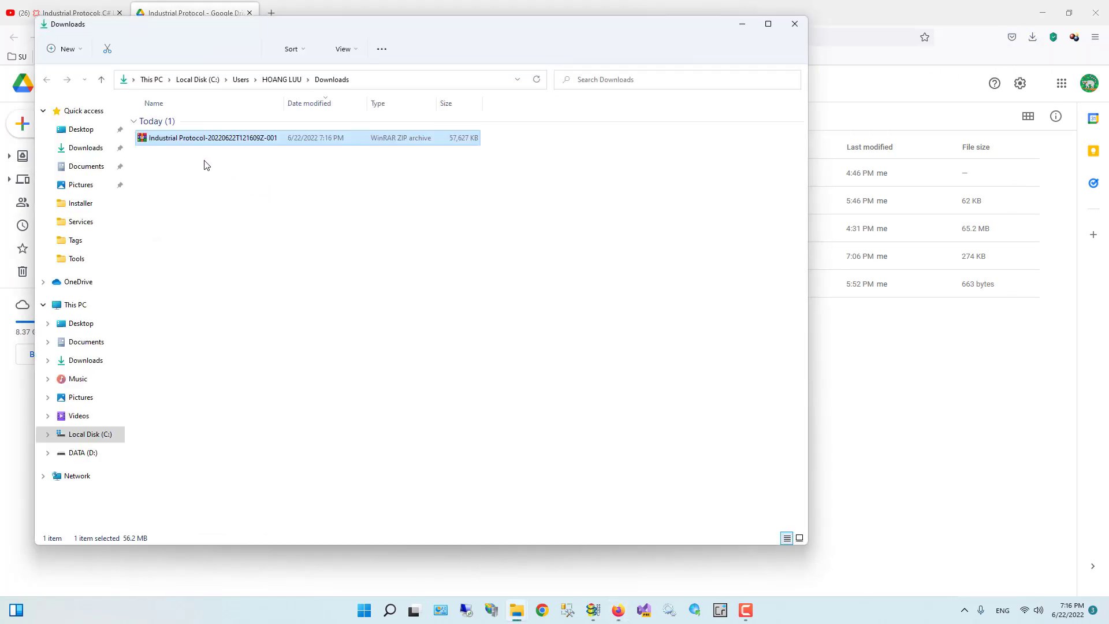
right_click(205, 141)
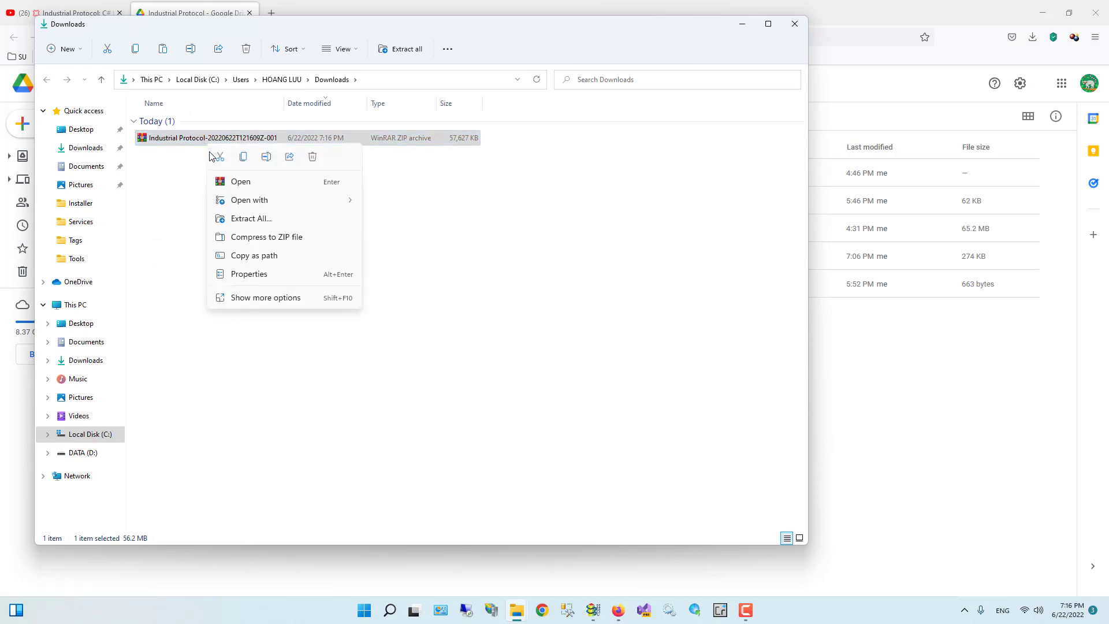
left_click(254, 299)
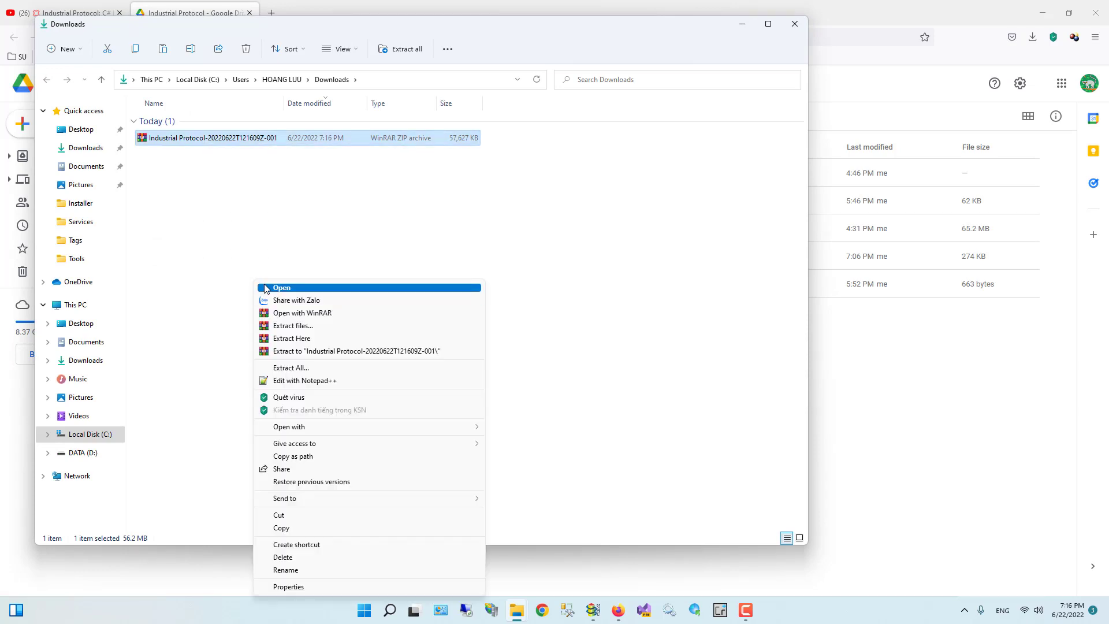
left_click(283, 338)
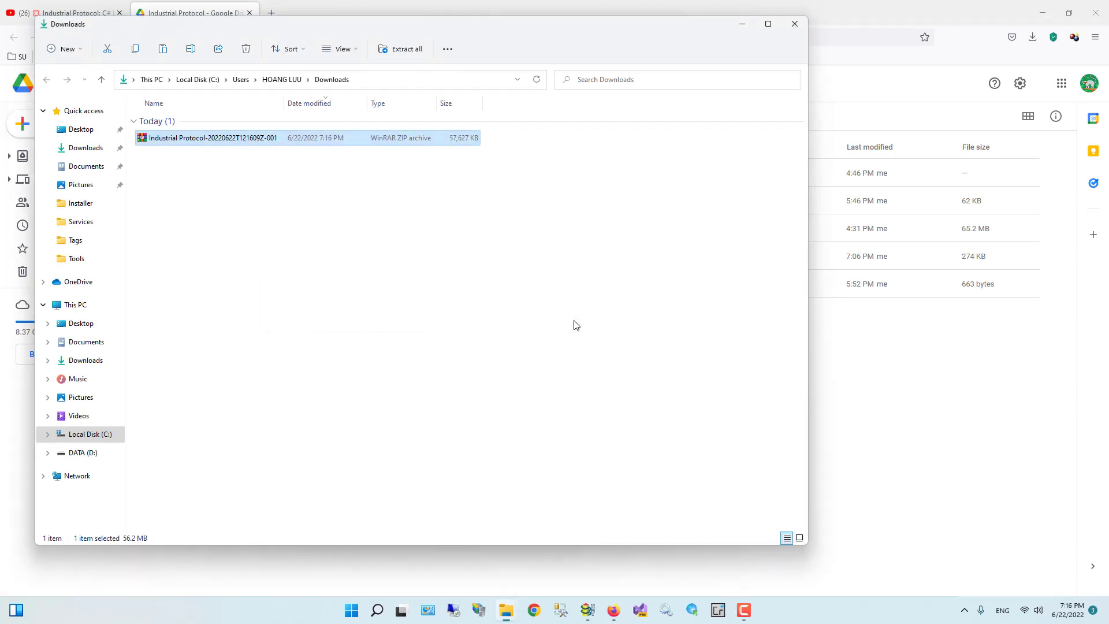
- Run Industrial Driver from the extracted Industrial Protocol folder and start installing the SQL Server Express LocalDB and Industrial Tools prerequisites
double_click(190, 164)
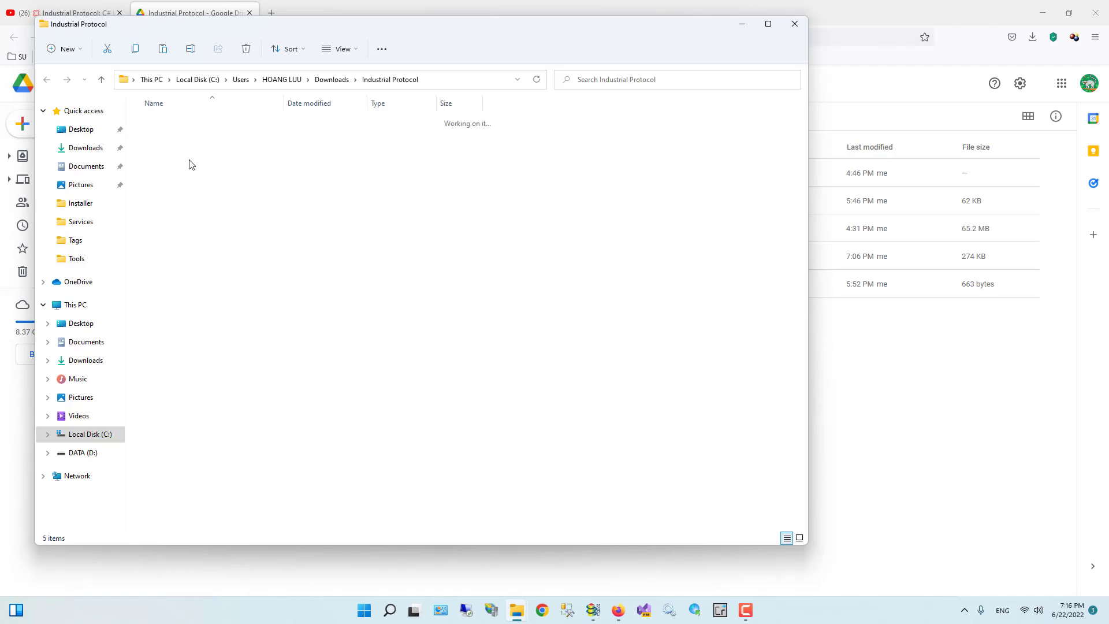
double_click(191, 164)
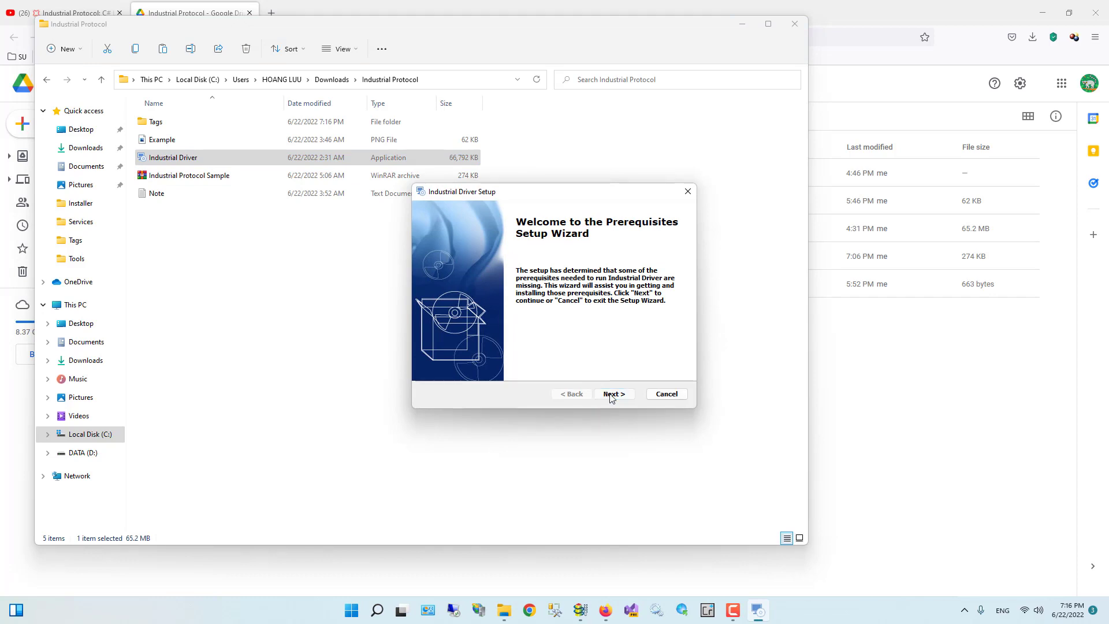
left_click(611, 396)
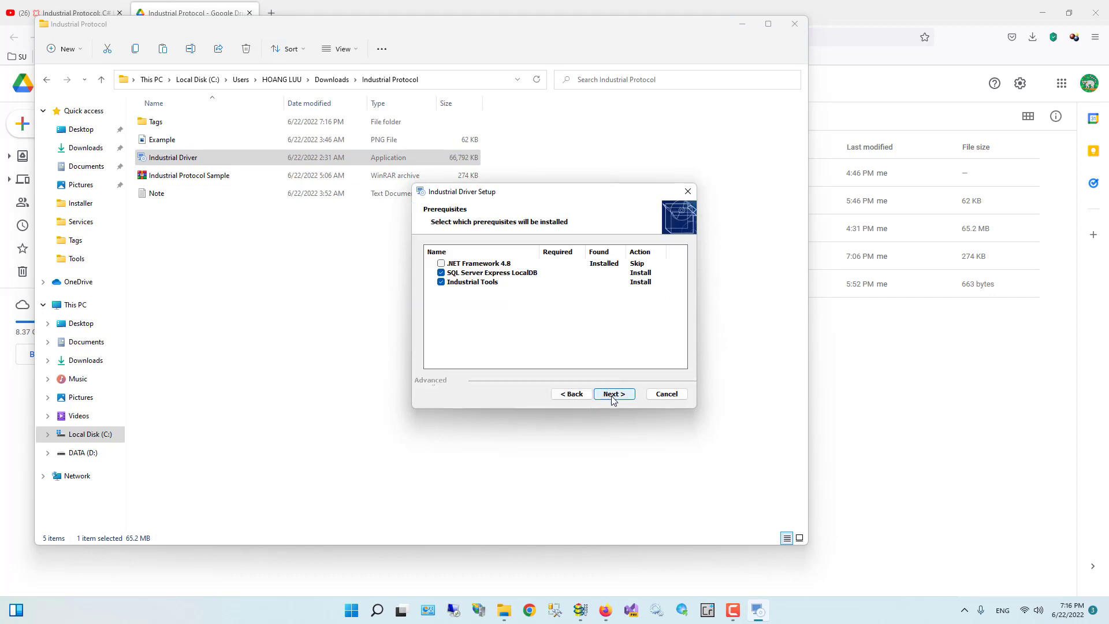
left_click(613, 398)
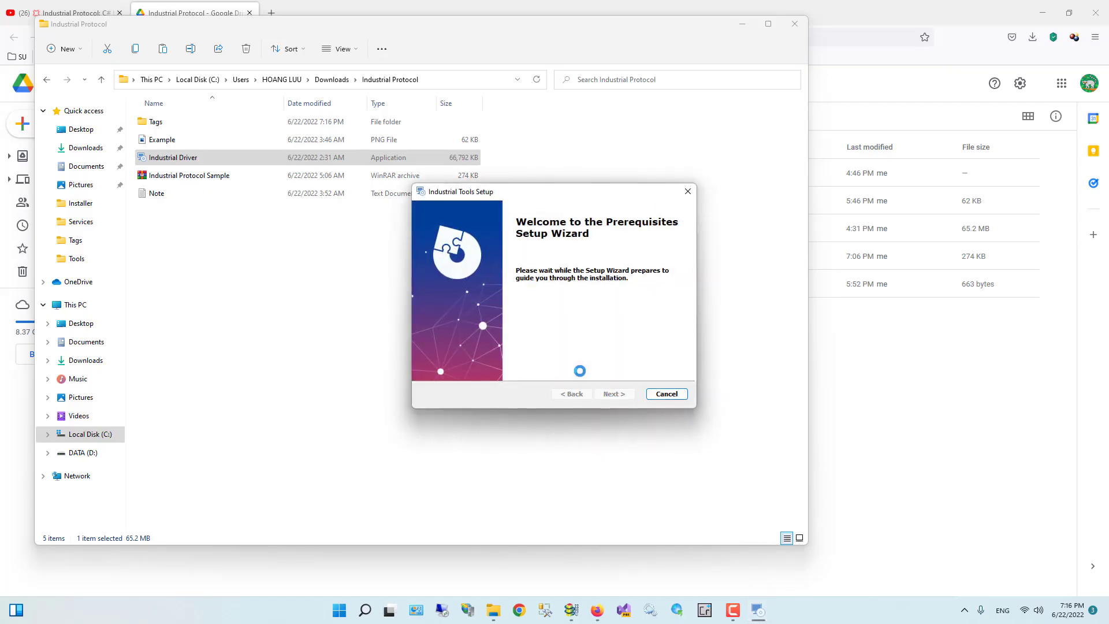
- Install Industrial Tools in its default folder under Program Files (x86)\Industrial Networks and finish its setup wizard
left_click(614, 395)
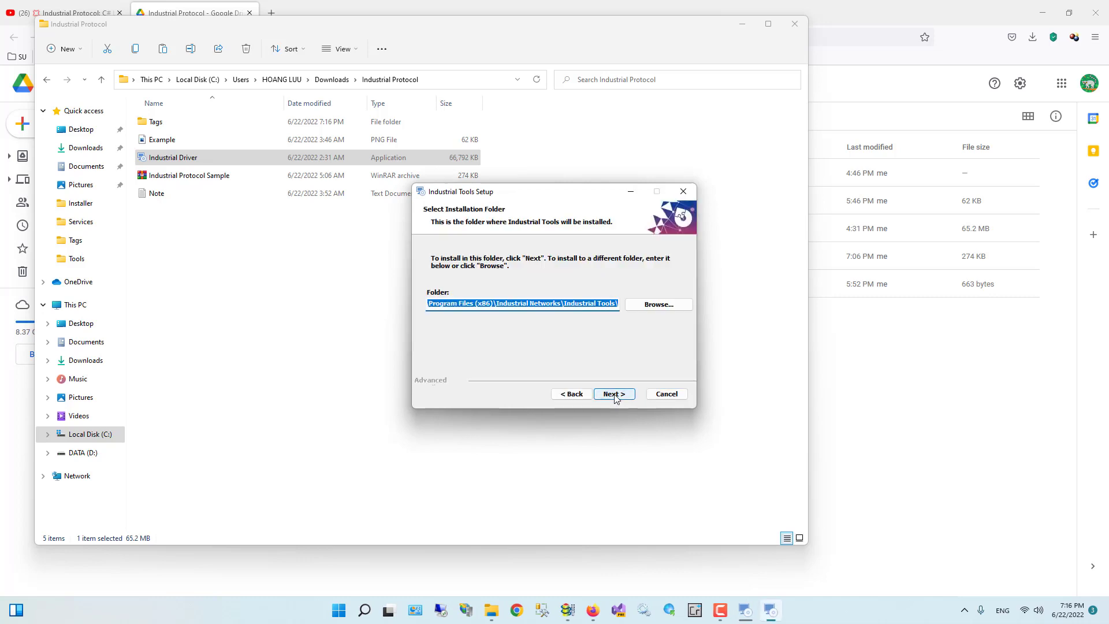
left_click(614, 395)
left_click(616, 397)
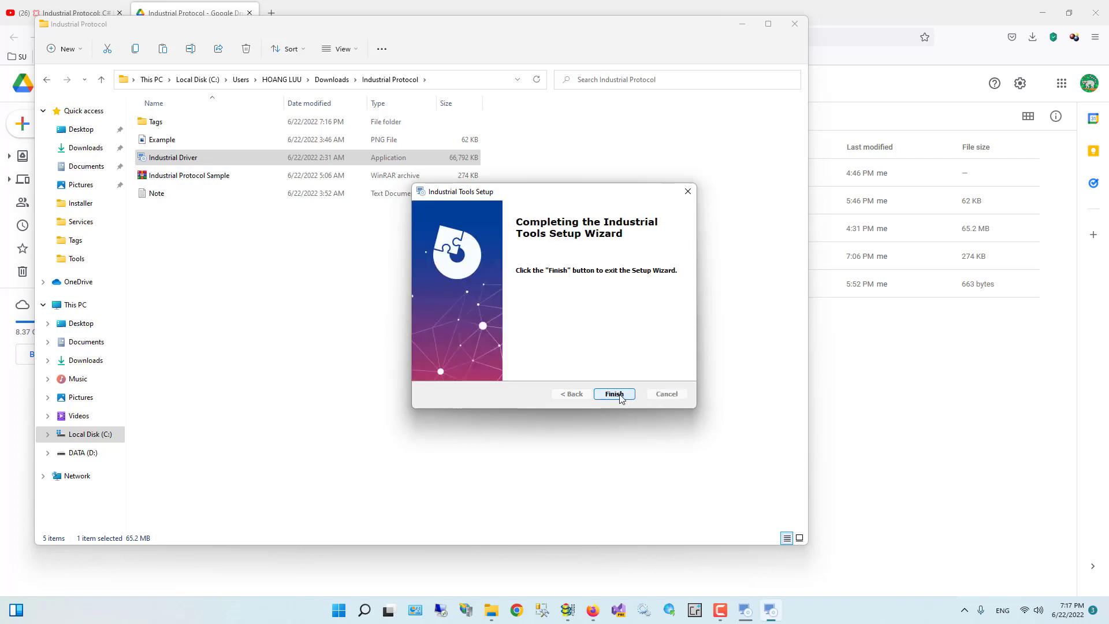
left_click(614, 394)
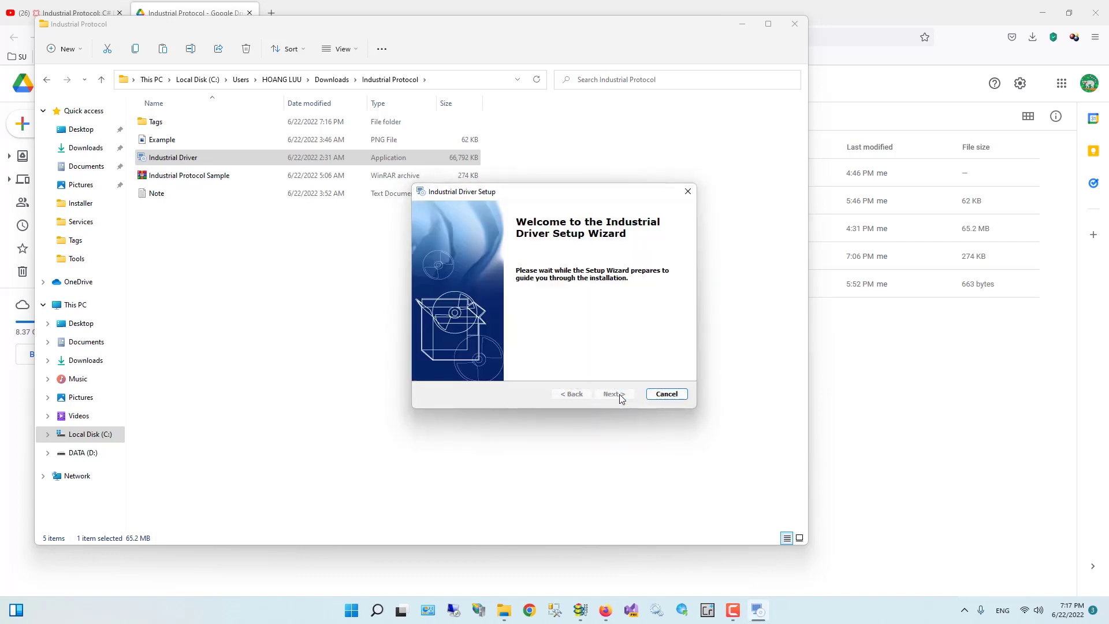
- Install Industrial Driver in its default folder under Program Files (x86)\Industrial Networks, copying the folder path before completing the wizard
left_click(615, 395)
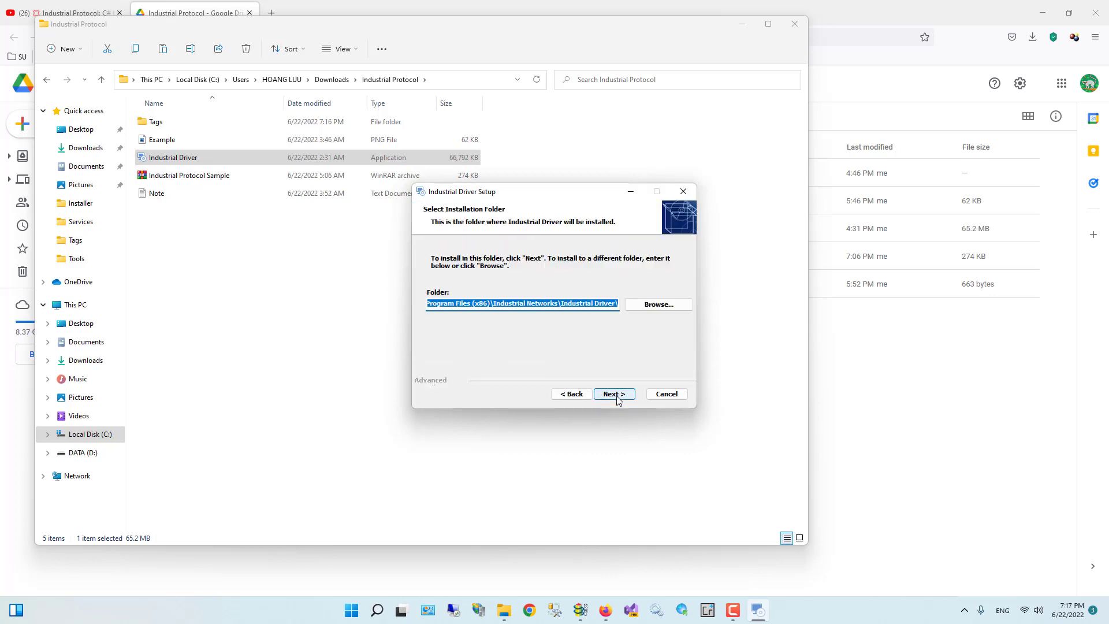
right_click(579, 303)
left_click(605, 342)
left_click(616, 394)
left_click(617, 394)
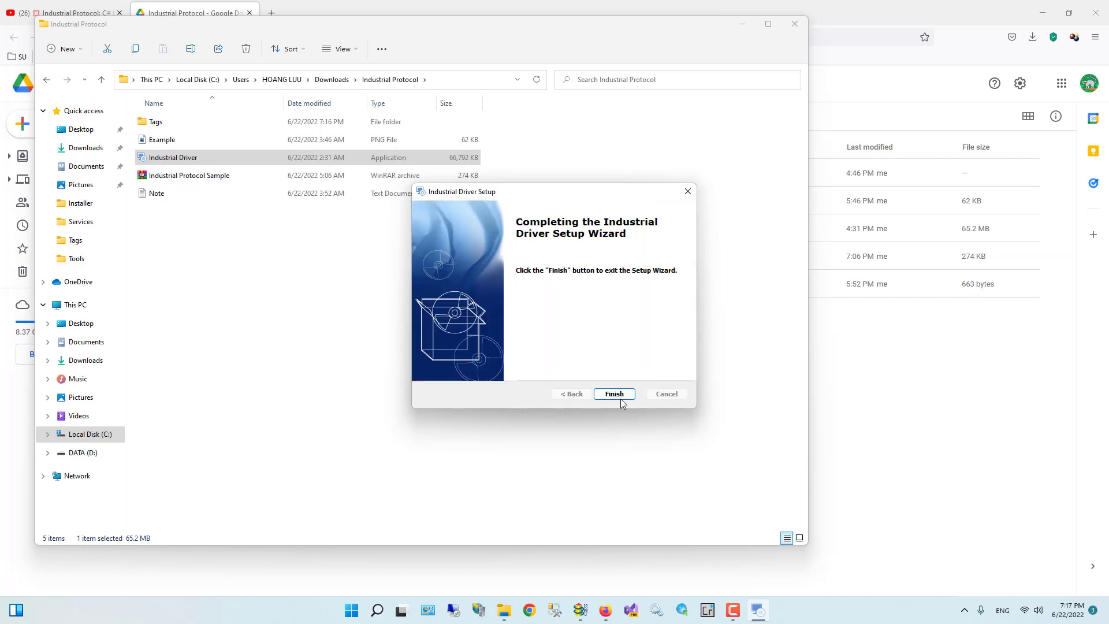
left_click(617, 394)
- Open the Industrial Driver folder under Program Files (x86)\Industrial Networks to view the installed files
left_click(525, 607)
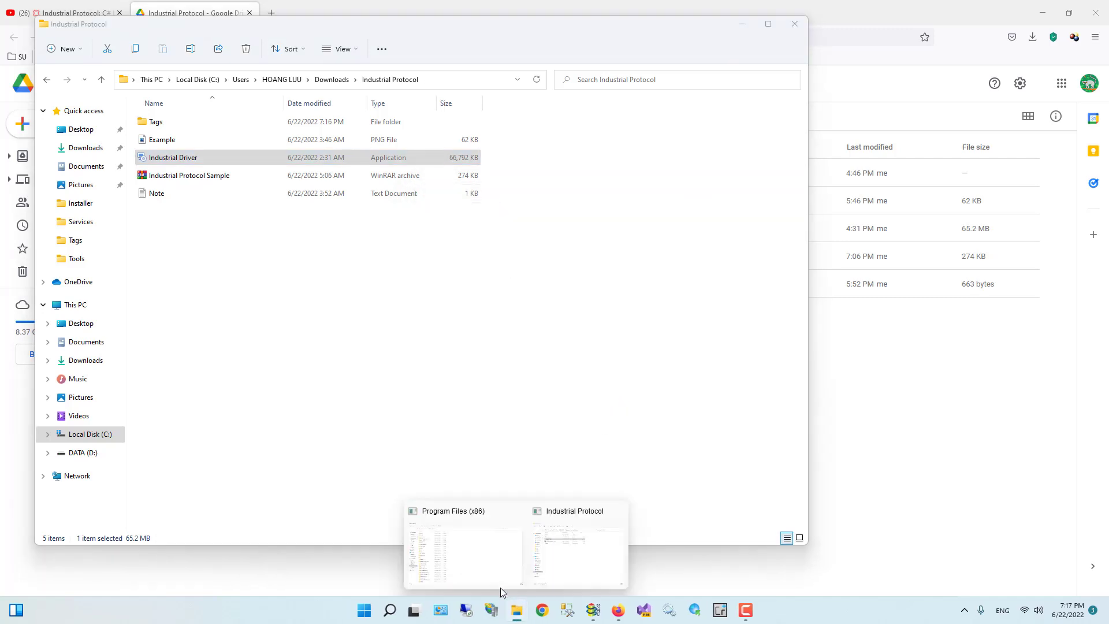
left_click(492, 549)
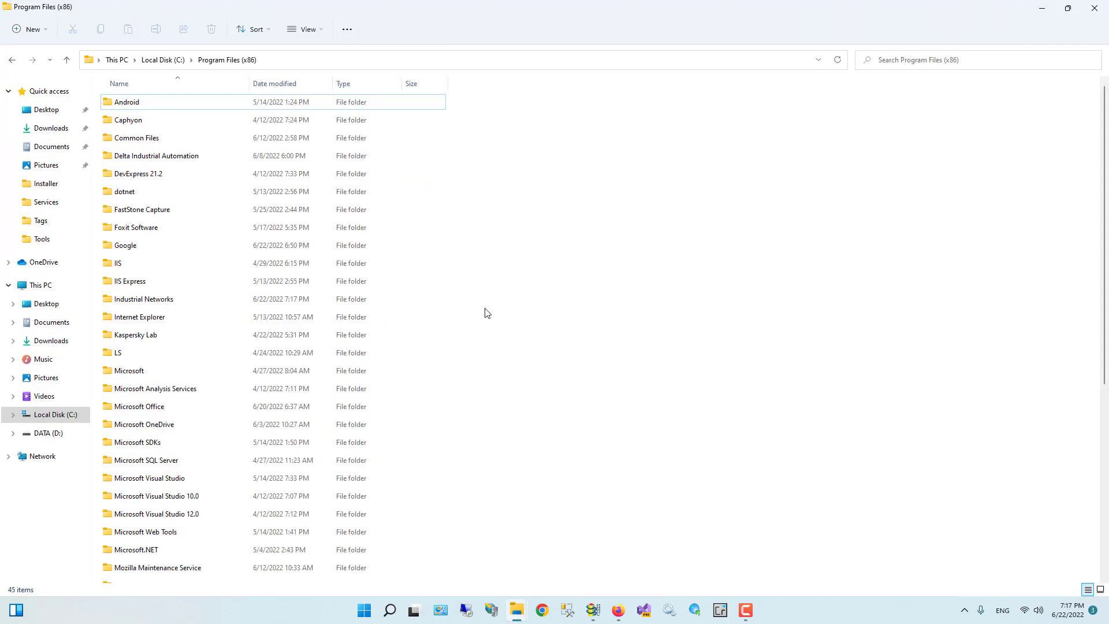
double_click(157, 304)
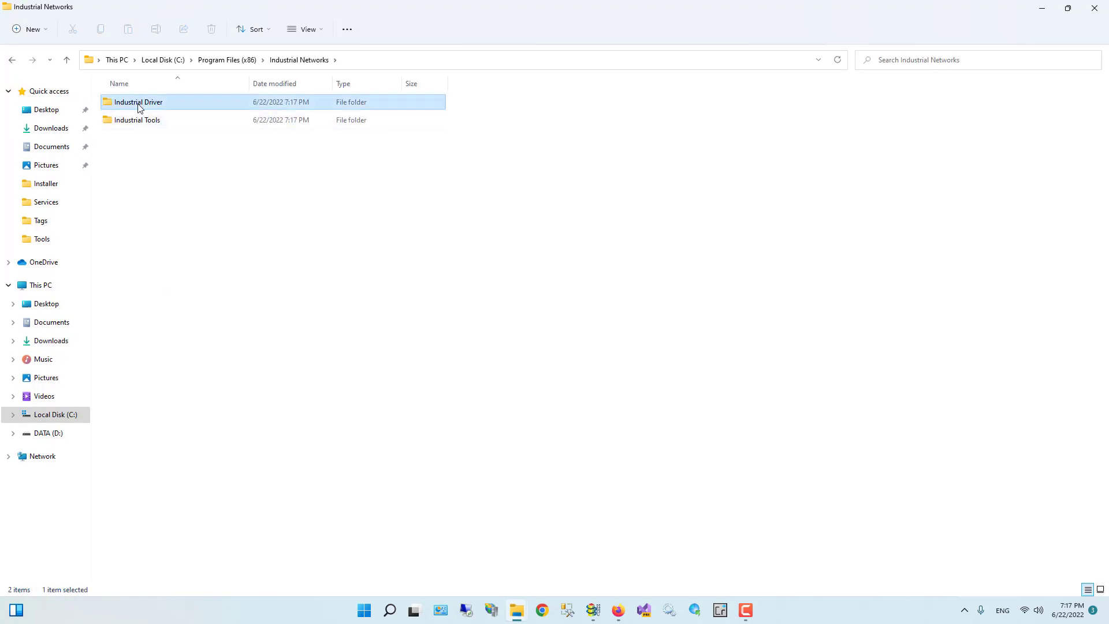
double_click(138, 104)
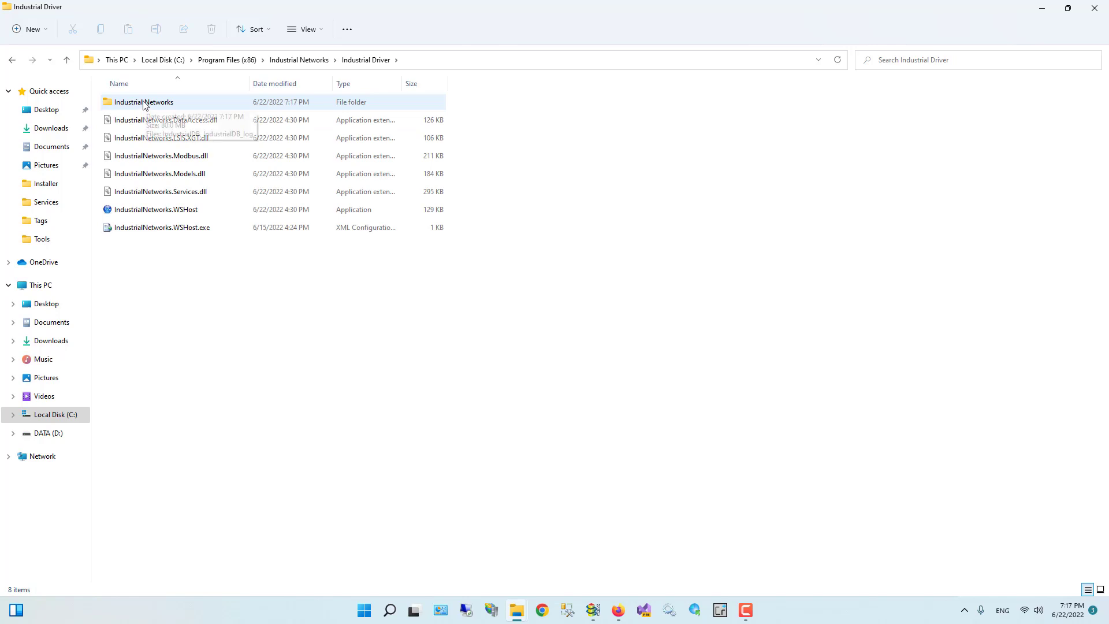
- Examine the installed files in the Industrial Driver folder, its Industrial Networks subfolder and the Industrial Tools folder
double_click(142, 105)
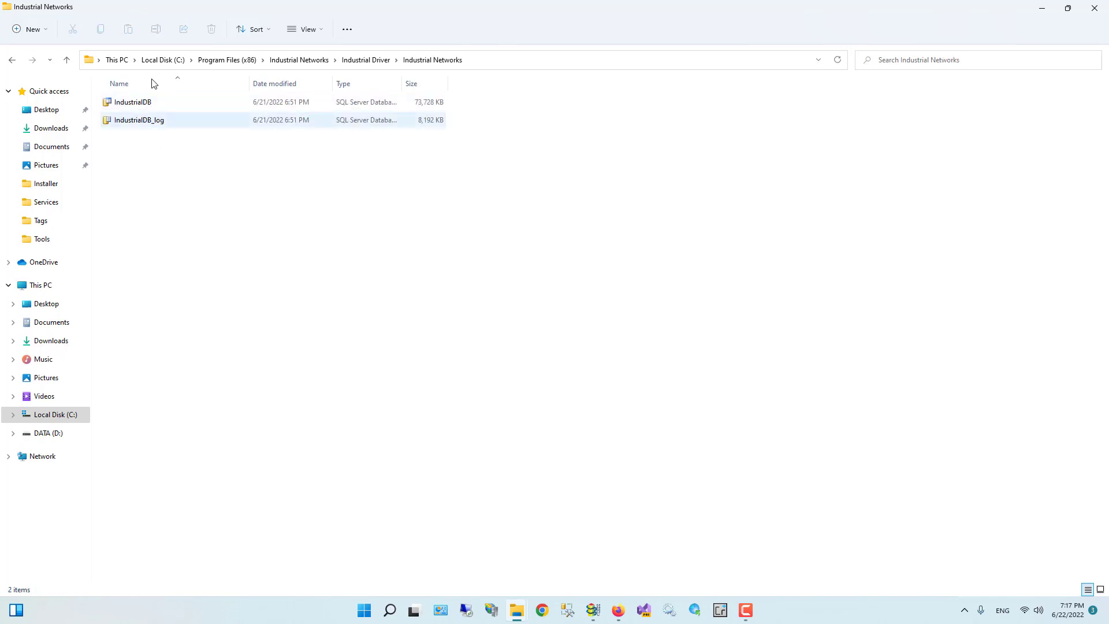
left_click(365, 60)
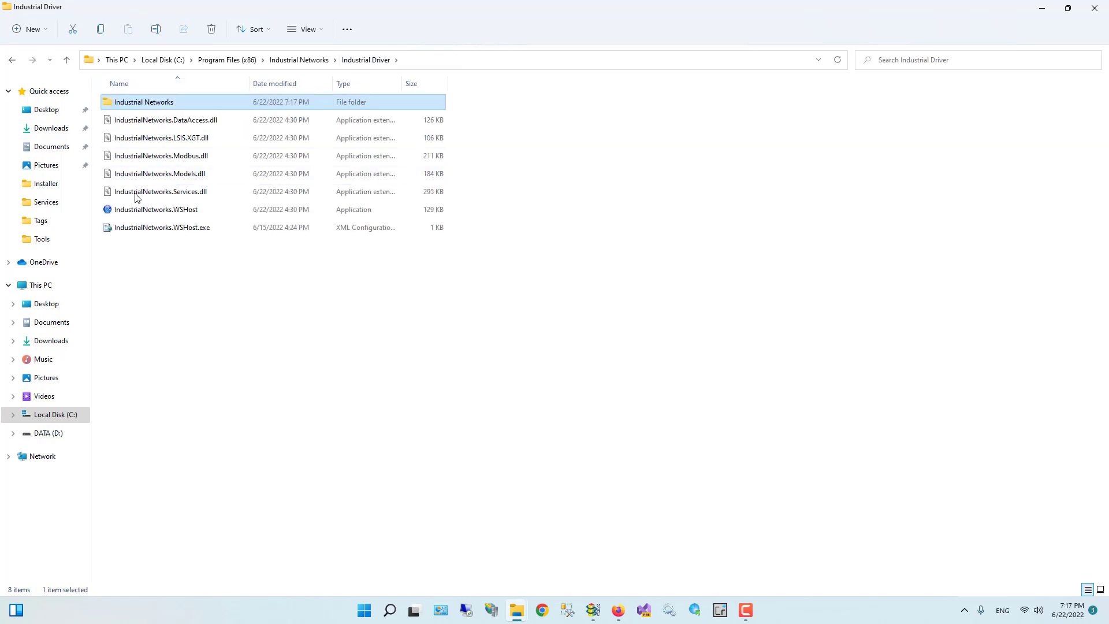
left_click(299, 60)
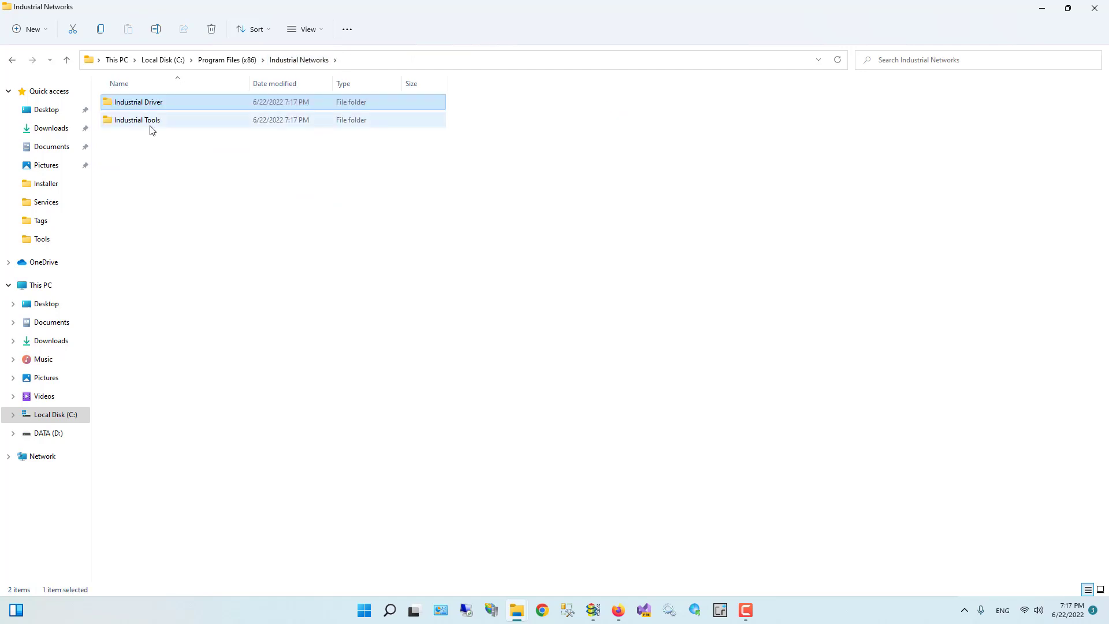
double_click(149, 122)
scroll(243, 280, "down", 4)
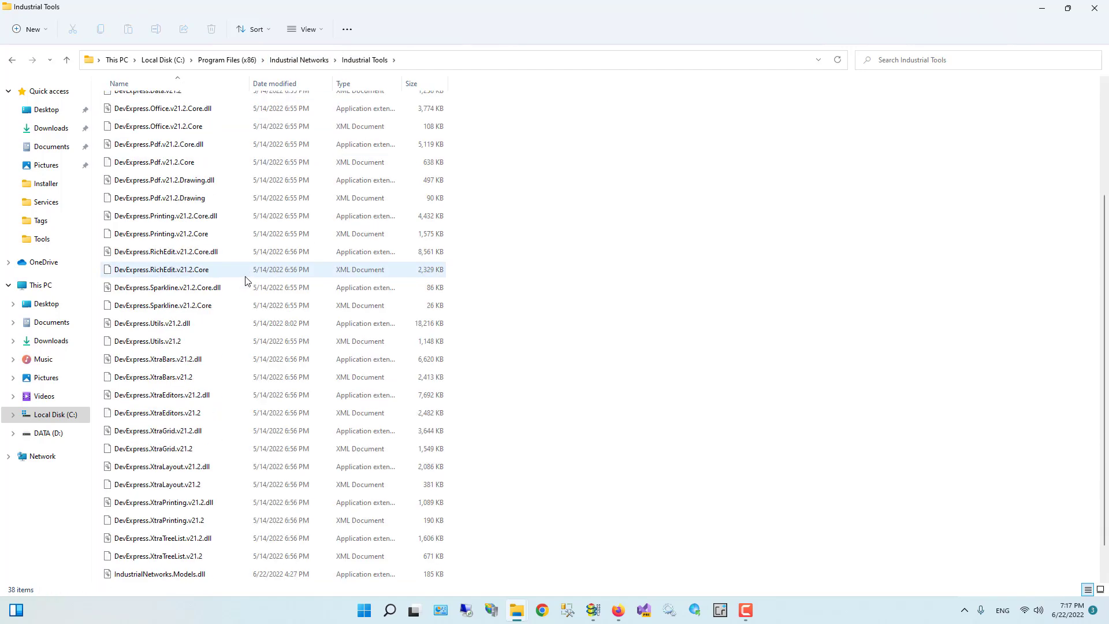
scroll(246, 279, "up", 5)
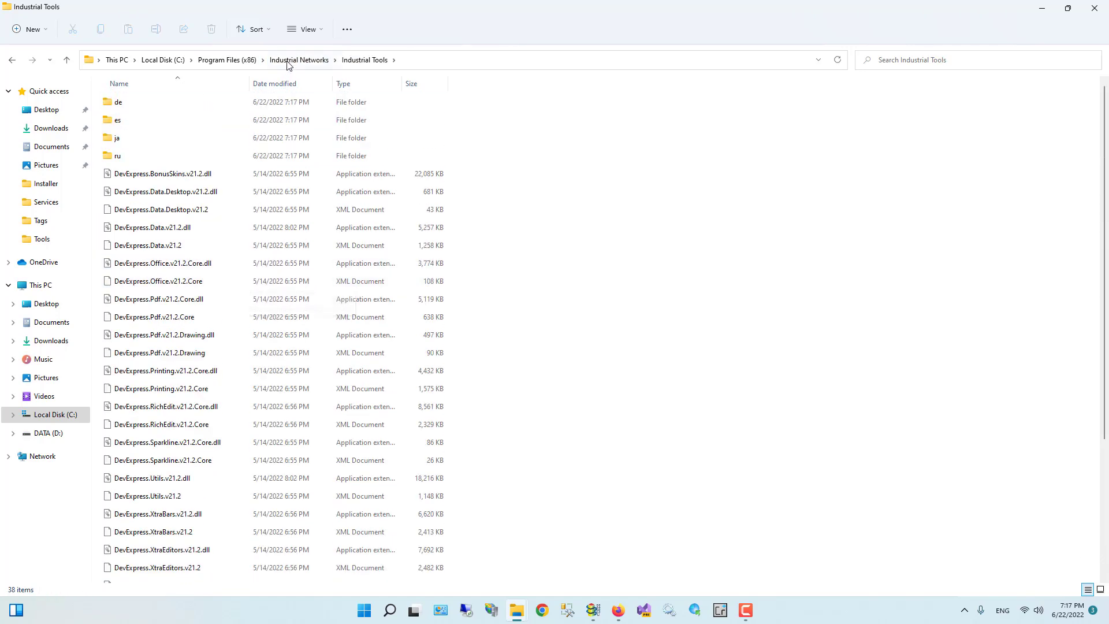
left_click(234, 60)
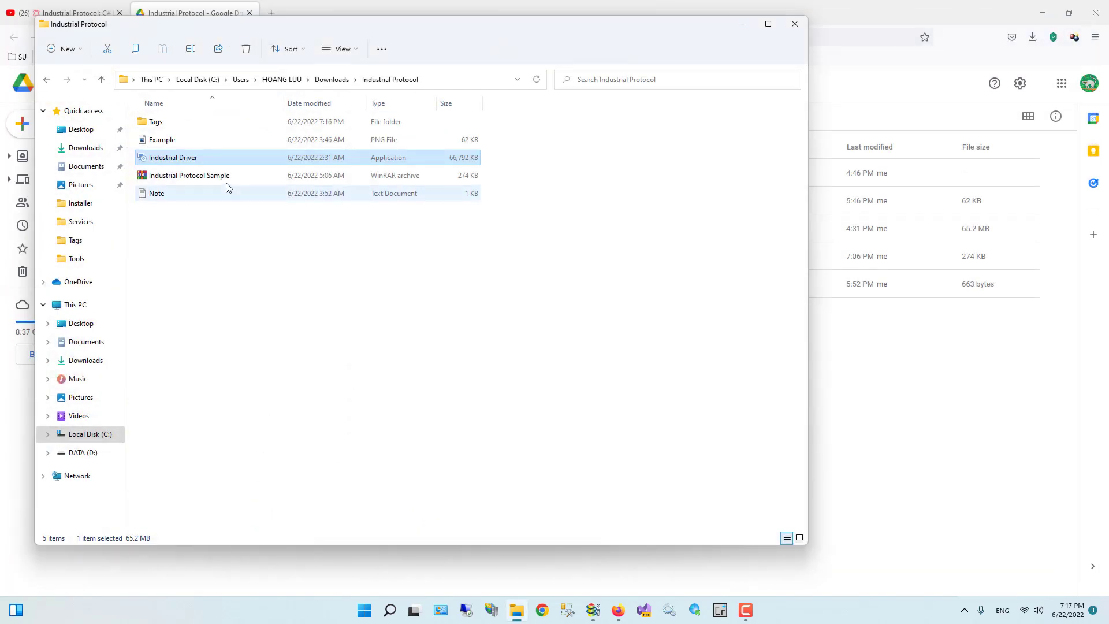
- Extract the Industrial Protocol Sample archive into the downloaded Industrial Protocol folder
left_click(222, 177)
right_click(225, 183)
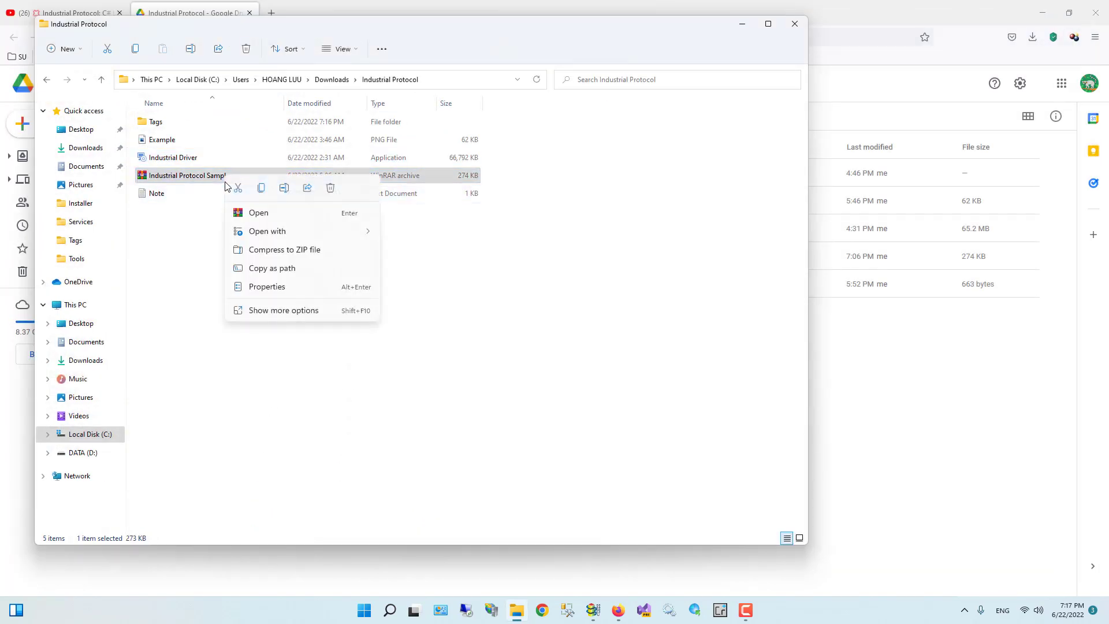
left_click(275, 310)
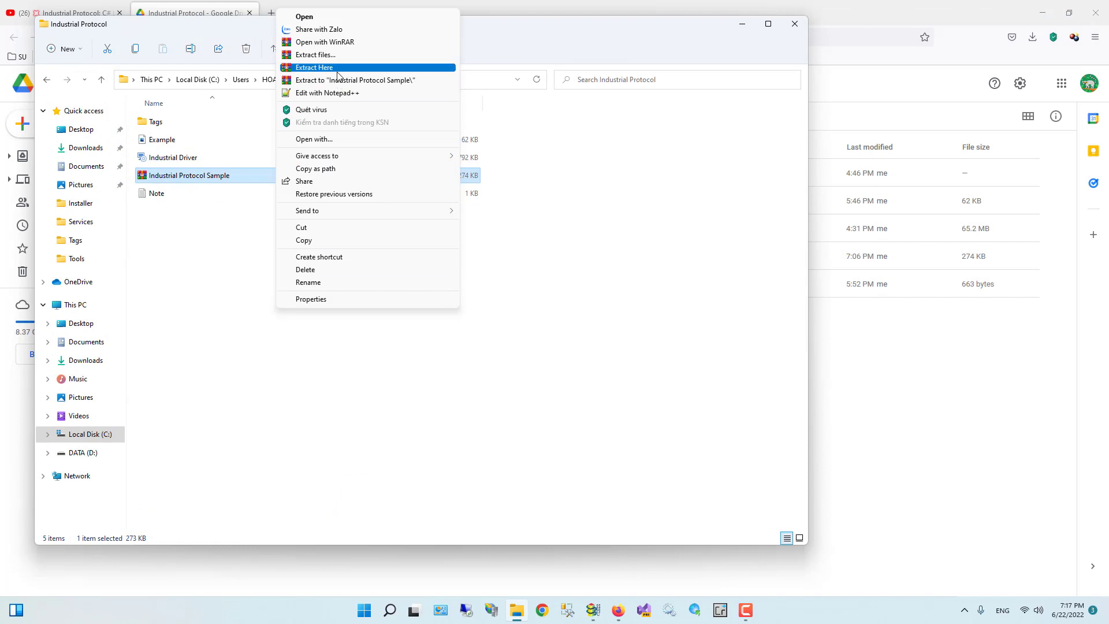
left_click(338, 70)
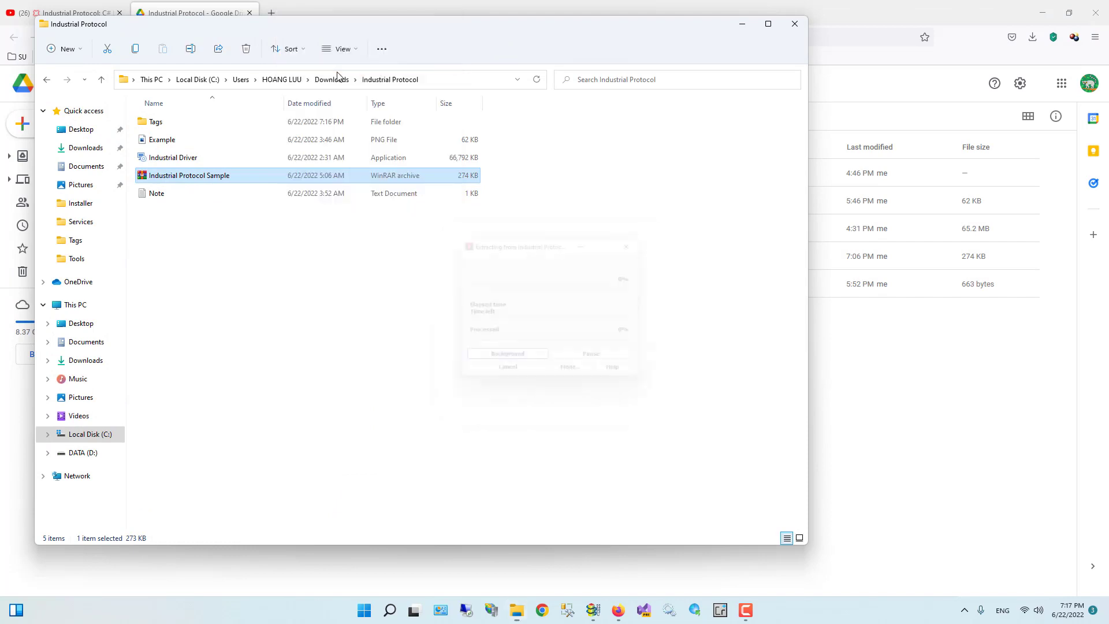
- Open the Industrial Protocol Sample.sln solution from the extracted folder in Visual Studio
left_click(197, 107)
double_click(186, 211)
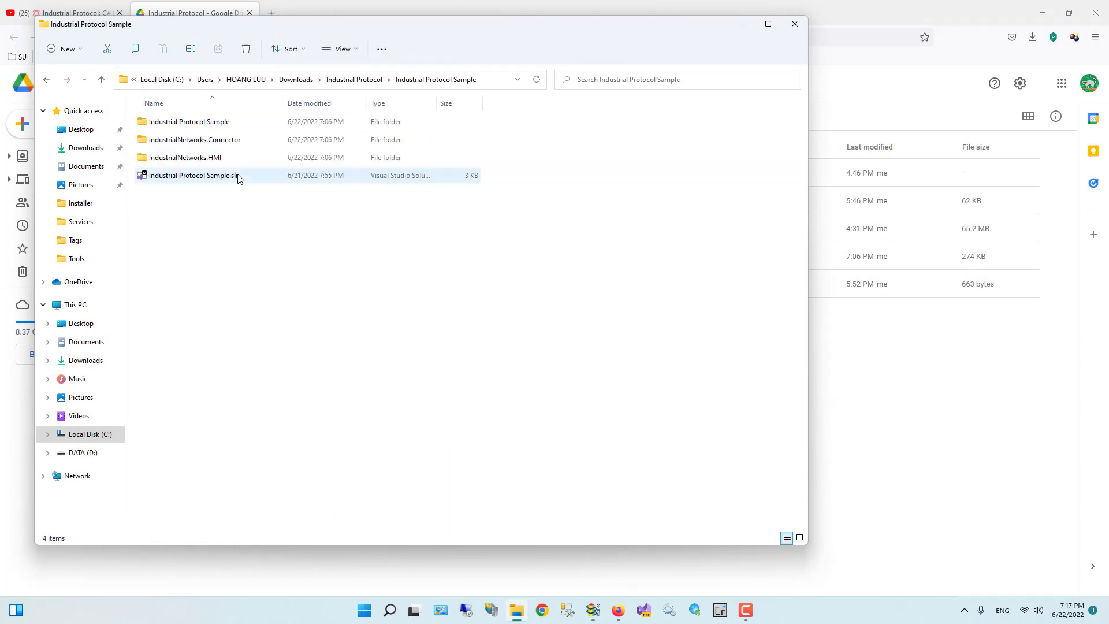
double_click(227, 178)
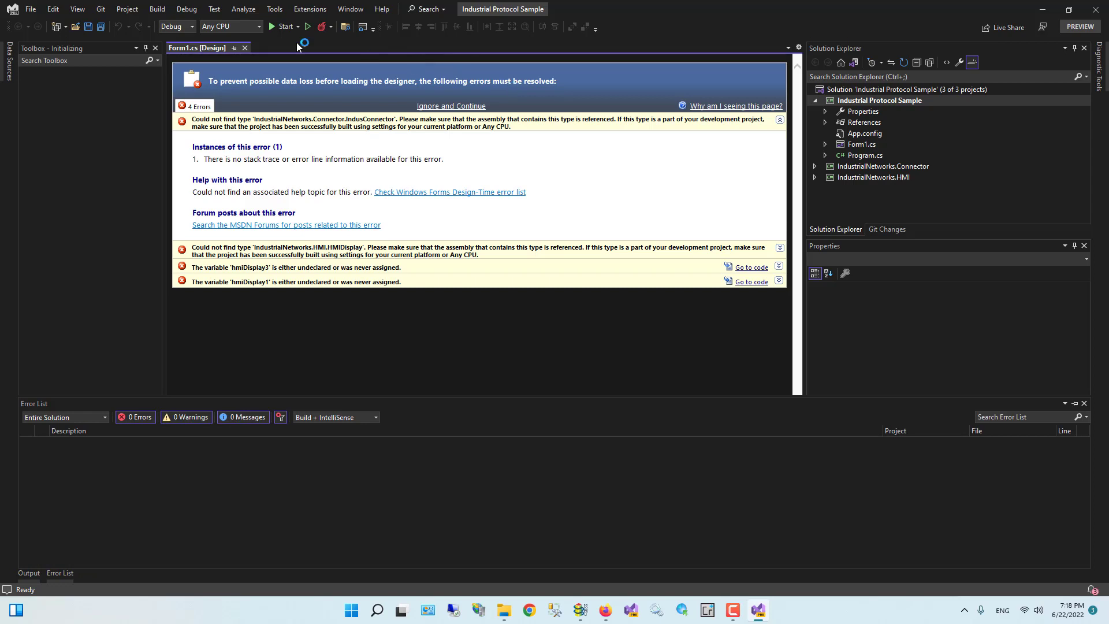
- Close the Form1 designer, build the Industrial Protocol Sample solution and reopen Form1 in the designer
left_click(245, 48)
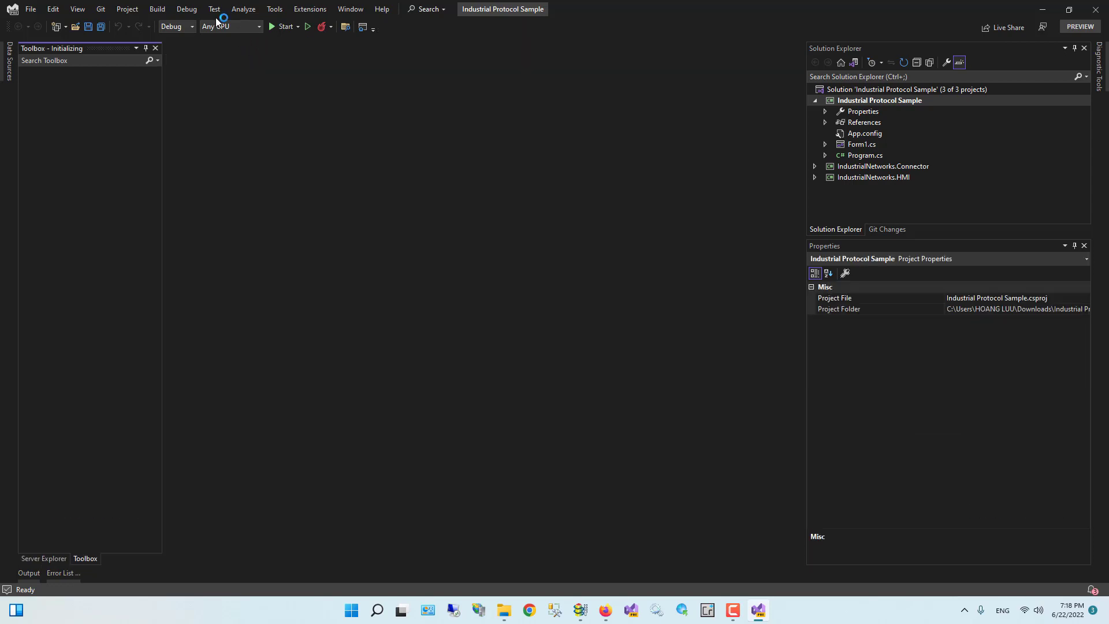
left_click(158, 9)
left_click(168, 22)
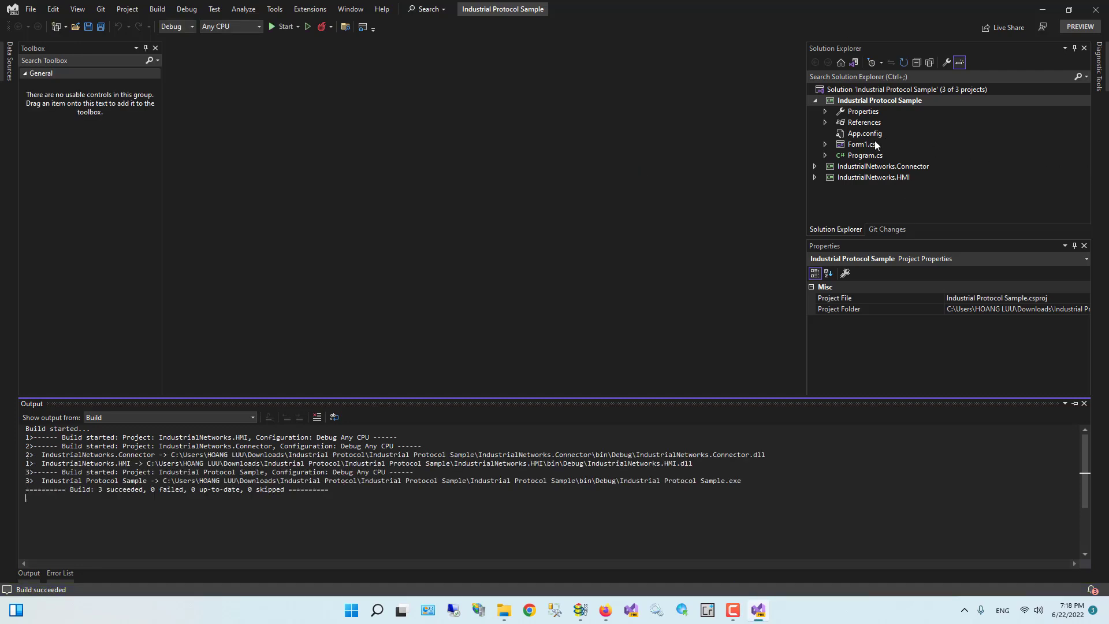
double_click(866, 146)
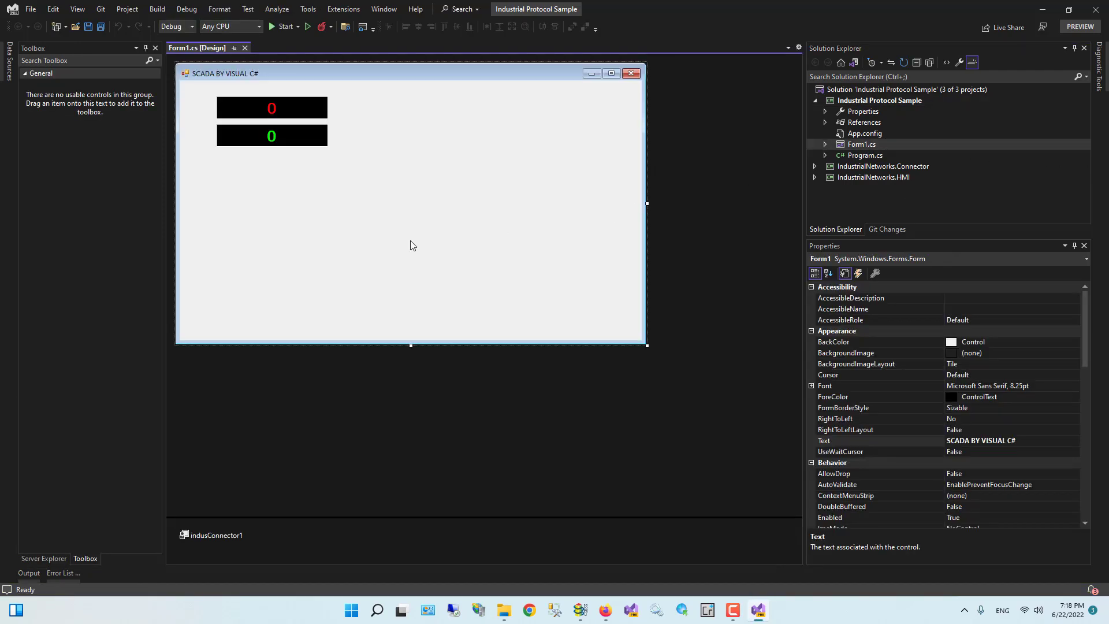
- Delete the existing indusConnector1 component from Form1 and build the solution again
left_click(205, 530)
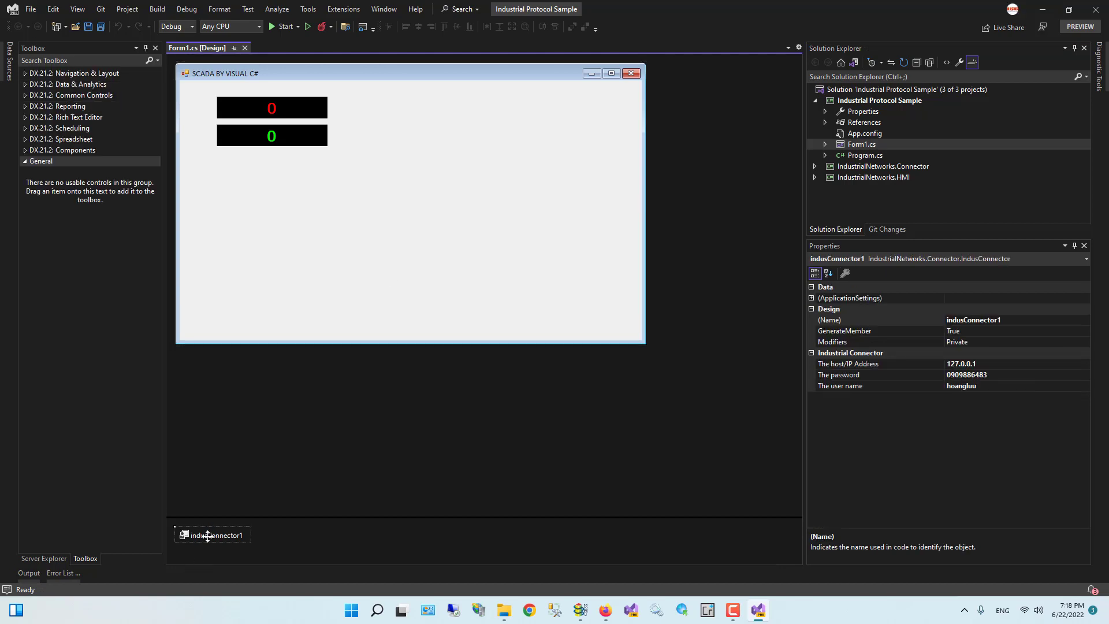
key("Delete")
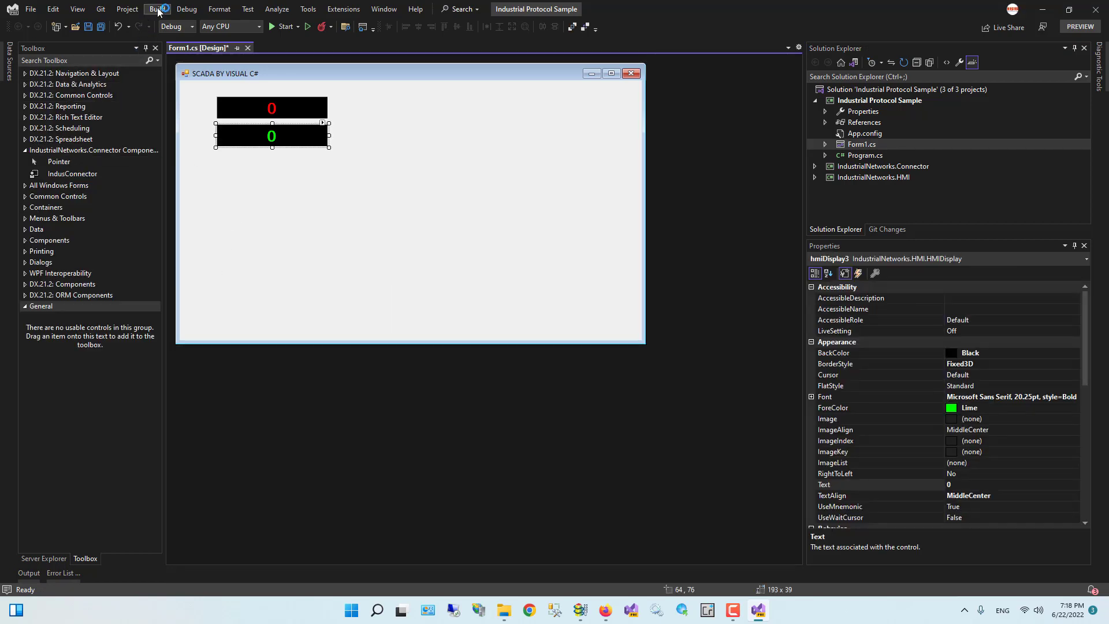
left_click(157, 9)
left_click(224, 90)
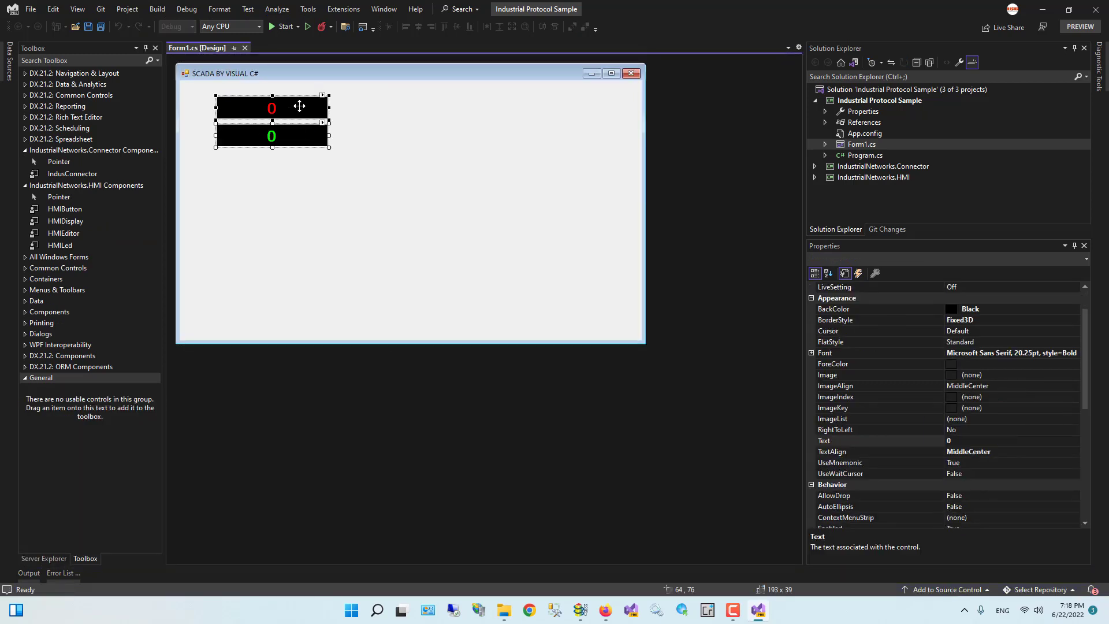
- Clear the two old displays from Form1 and place an IndusConnector and an HMIDisplay about 183 × 45 pixels near the form's upper-left corner
left_click_drag(76, 174, 207, 189)
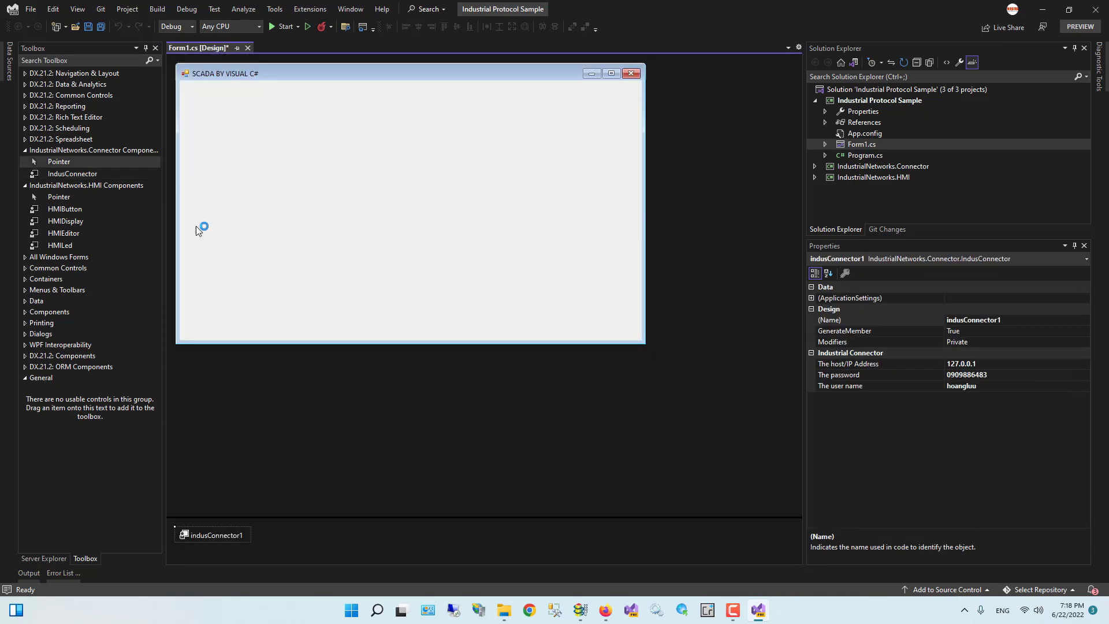
left_click(69, 221)
left_click_drag(201, 112, 310, 139)
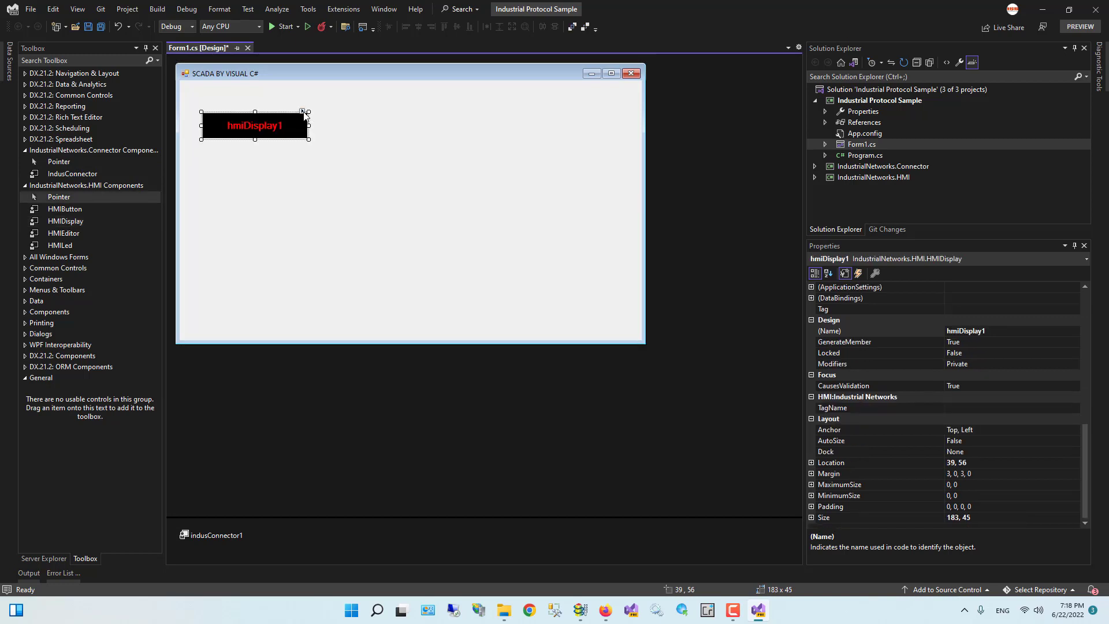
- Open the tag chooser of the new HMIDisplay to check its available tags and close it
left_click(302, 112)
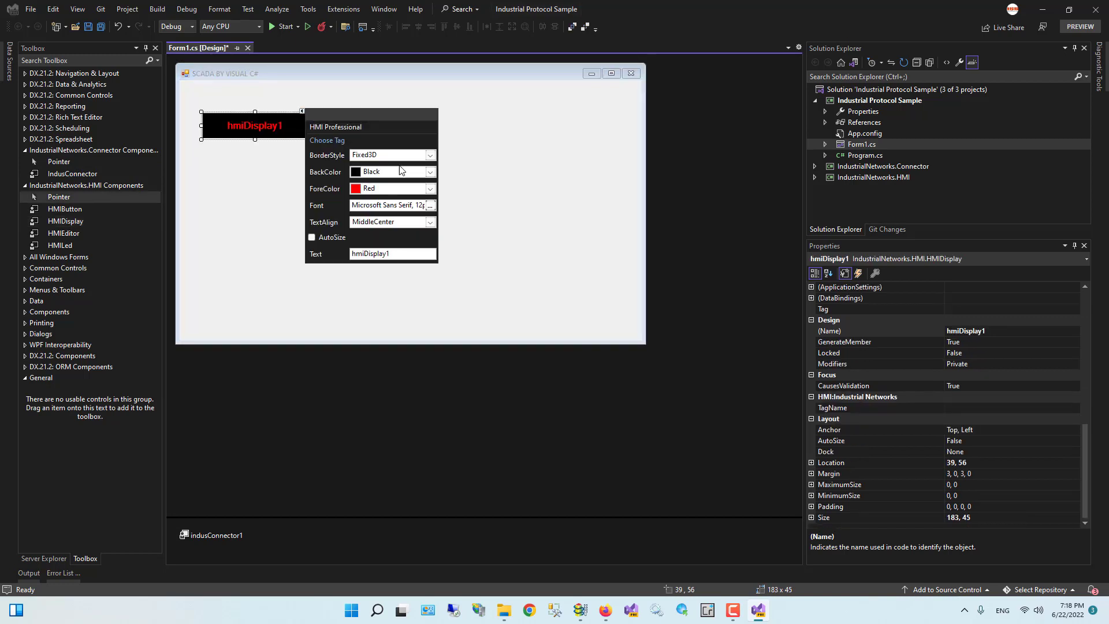
left_click(326, 140)
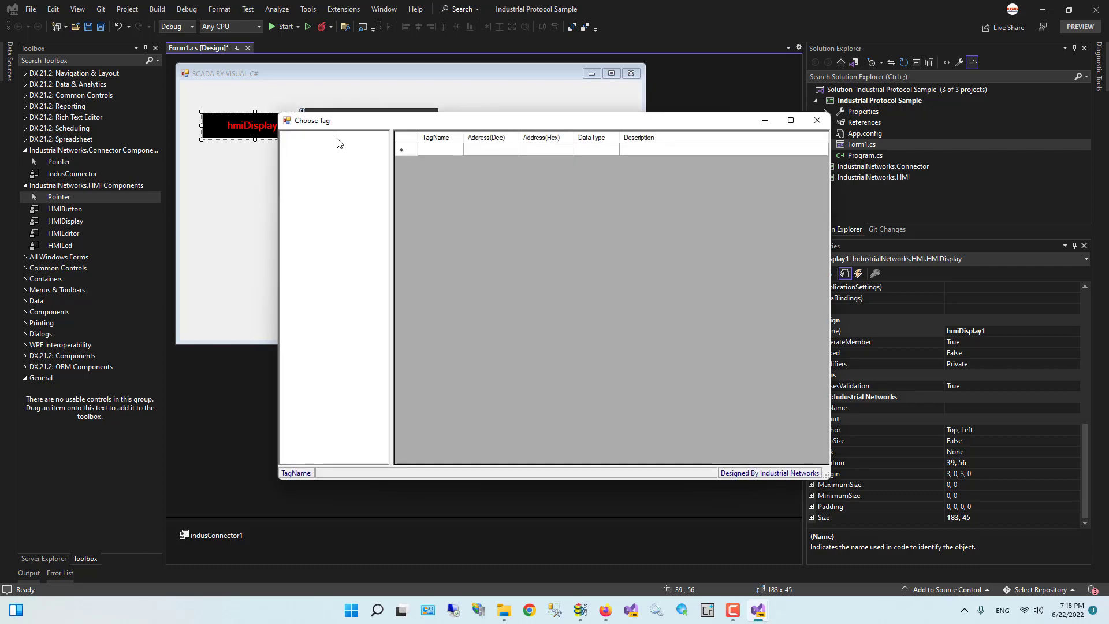
left_click(816, 120)
- Switch to the Industrial Protocol Tag Editor and start a new Ethernet channel CH1 with the TCP protocol under Industrial Protocol
key("super+d")
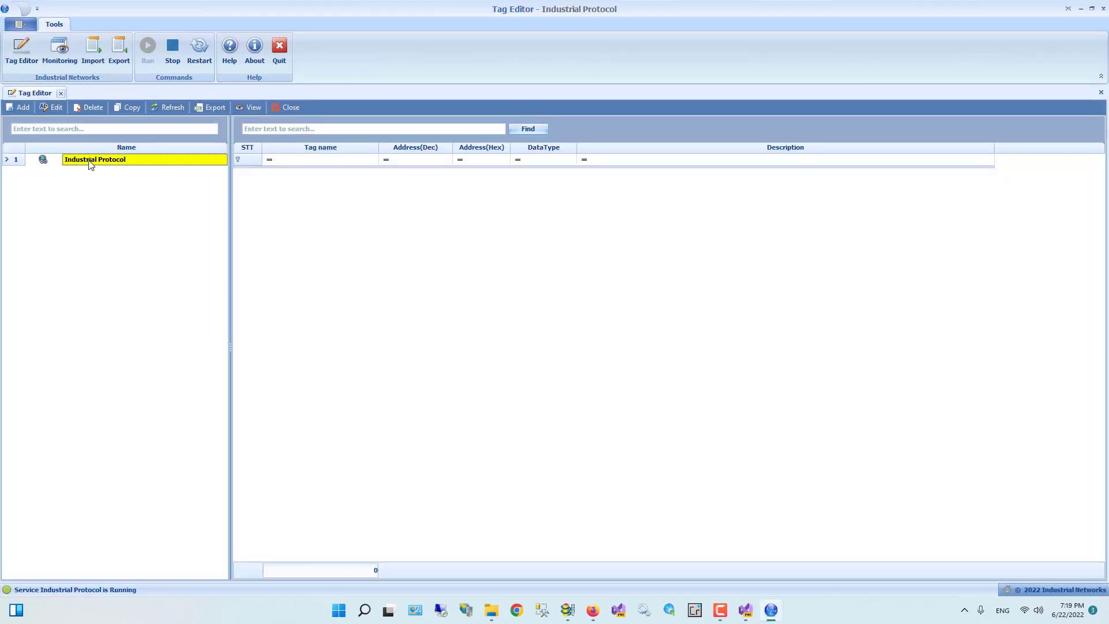
right_click(90, 164)
left_click(107, 168)
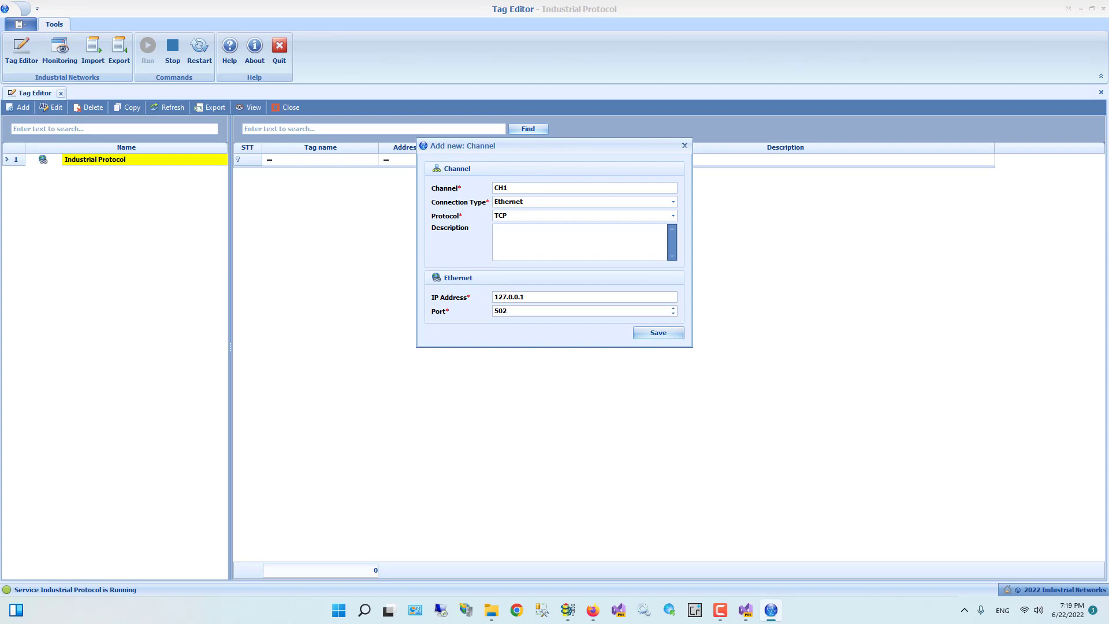
left_click_drag(556, 295, 423, 299)
left_click(551, 294)
left_click_drag(552, 293, 388, 280)
- Switch to Delta WPLSoft, close the device monitor and check the PLC's IP address and port in the communication settings
left_click(567, 610)
left_click(211, 53)
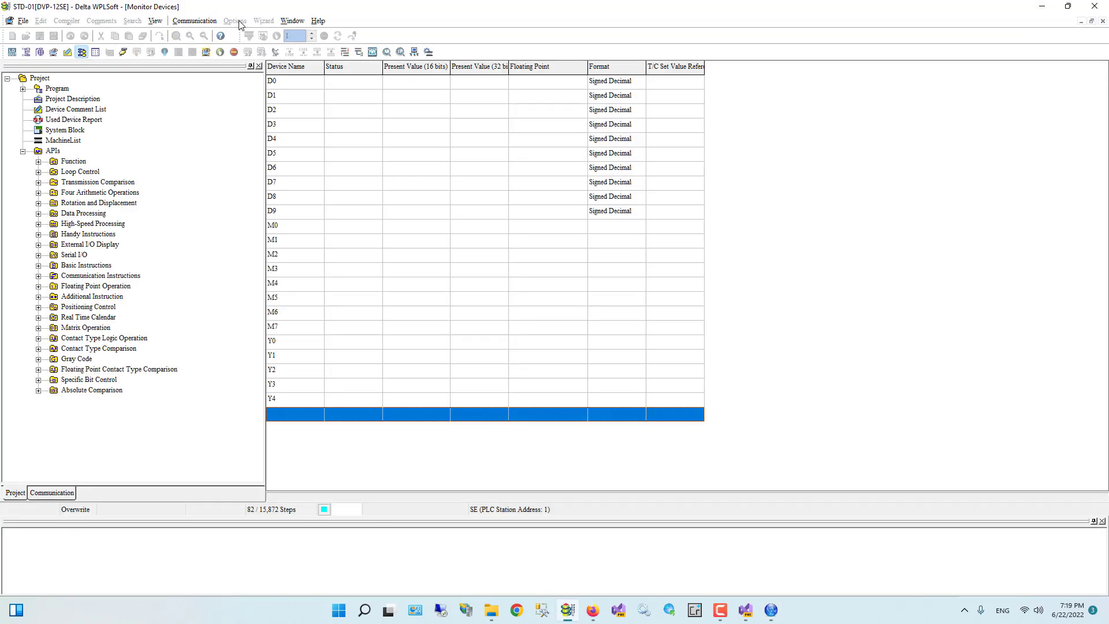
left_click(534, 244)
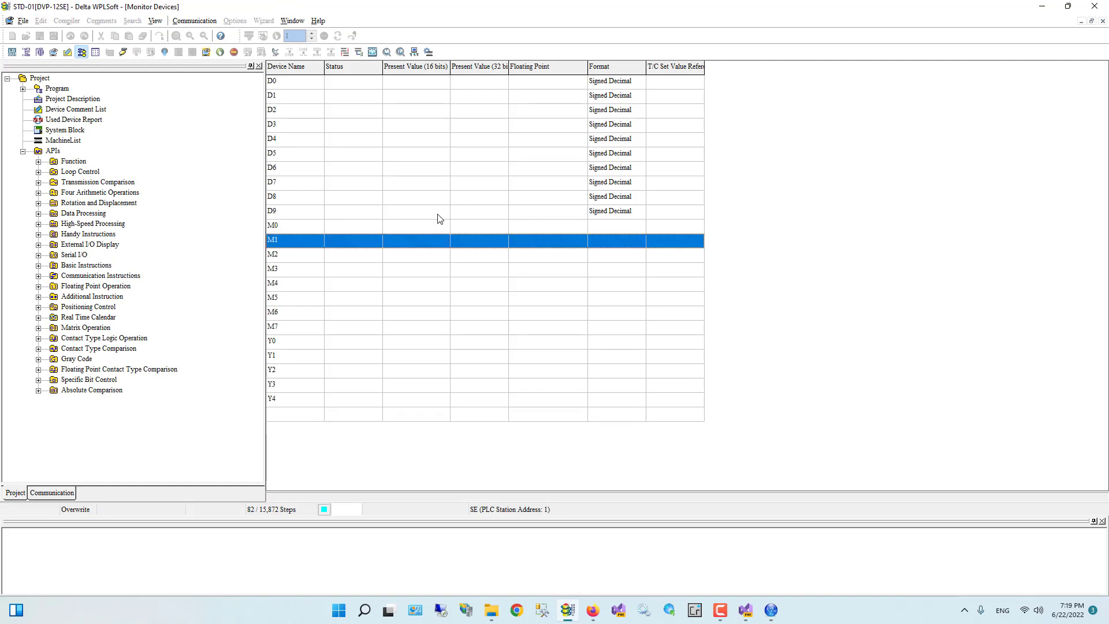
left_click(1103, 20)
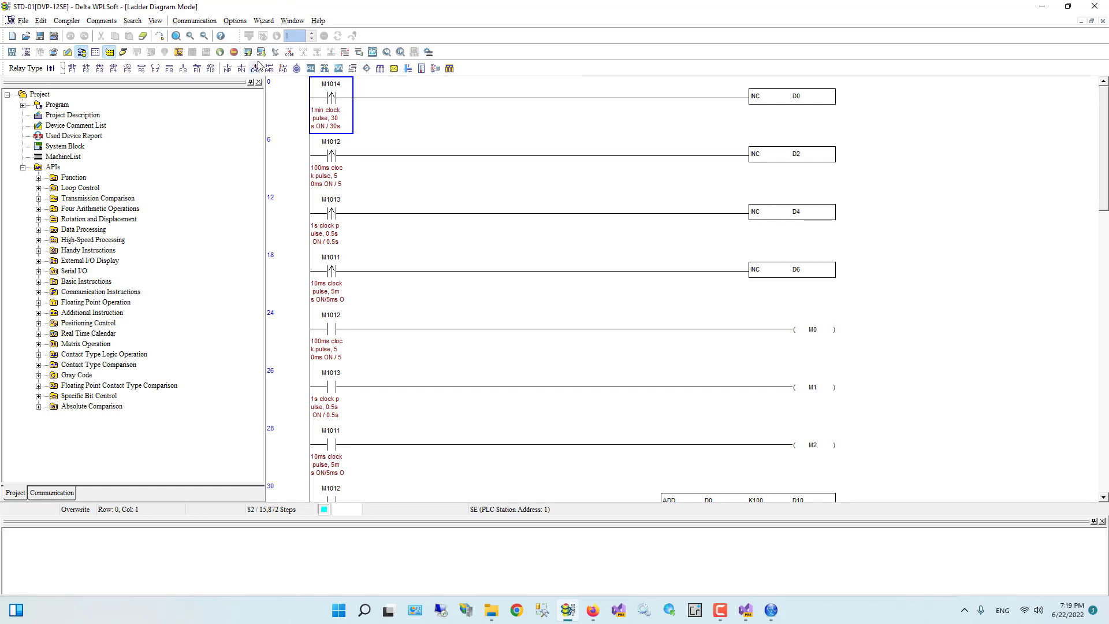
left_click(234, 21)
key("Escape")
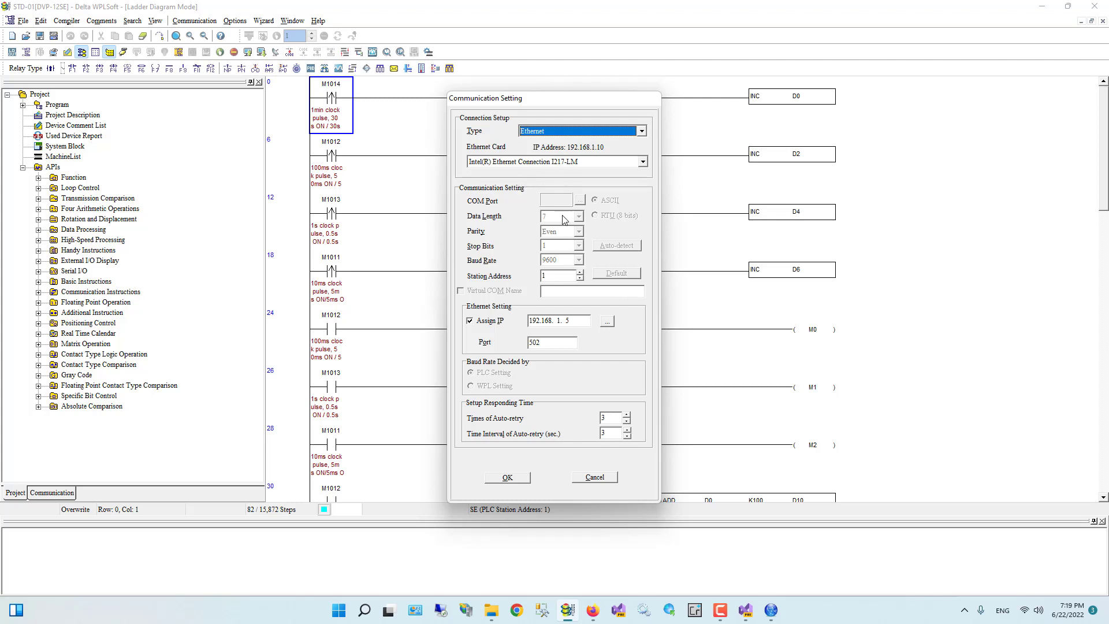
left_click_drag(578, 318, 449, 332)
left_click(556, 343)
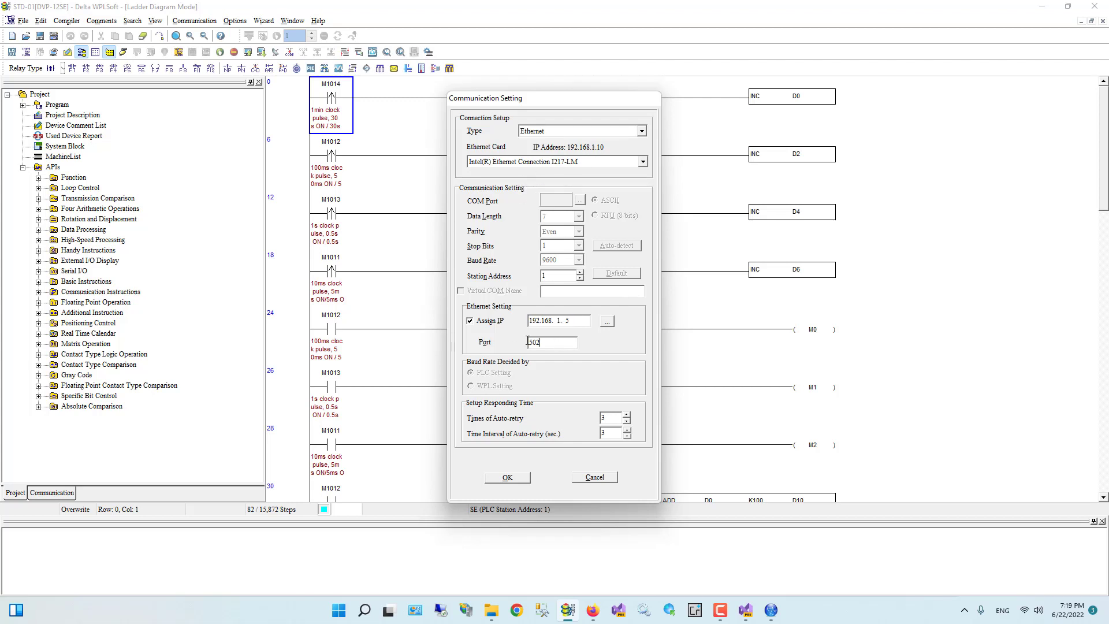
left_click(595, 480)
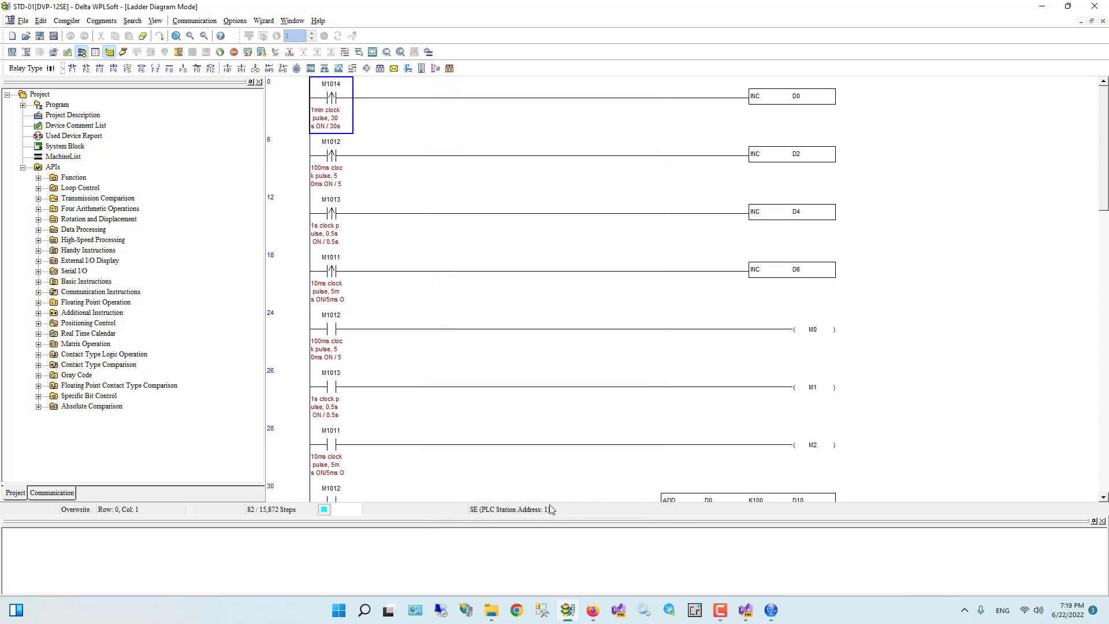
- Return to the Tag Editor, set channel CH1's IP address to 192.168.1.5 and save the channel
left_click(771, 609)
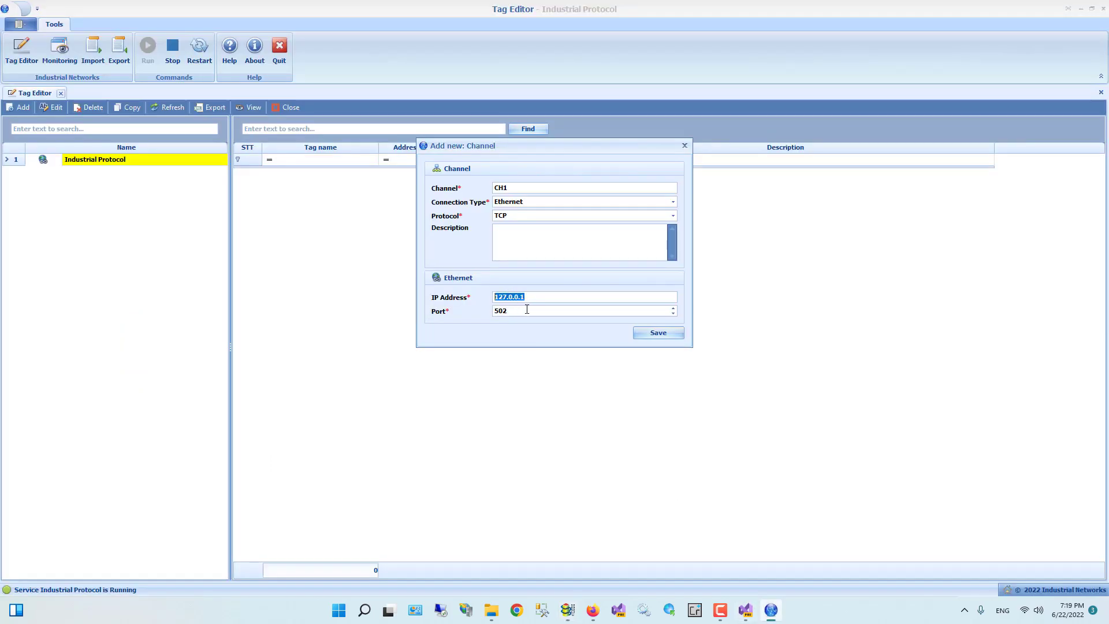
type("192.168.1.5")
left_click(663, 335)
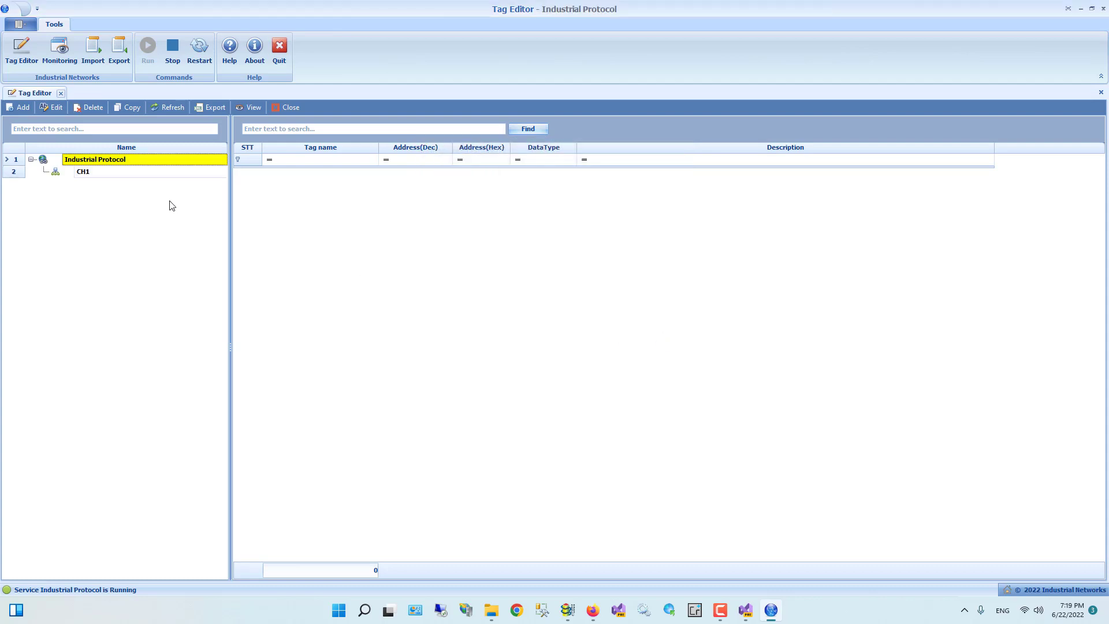
- Add an active device DVP-12SE to channel CH1 with station number 1, checking the PLC model and station address in Delta WPLSoft
right_click(97, 177)
left_click(118, 182)
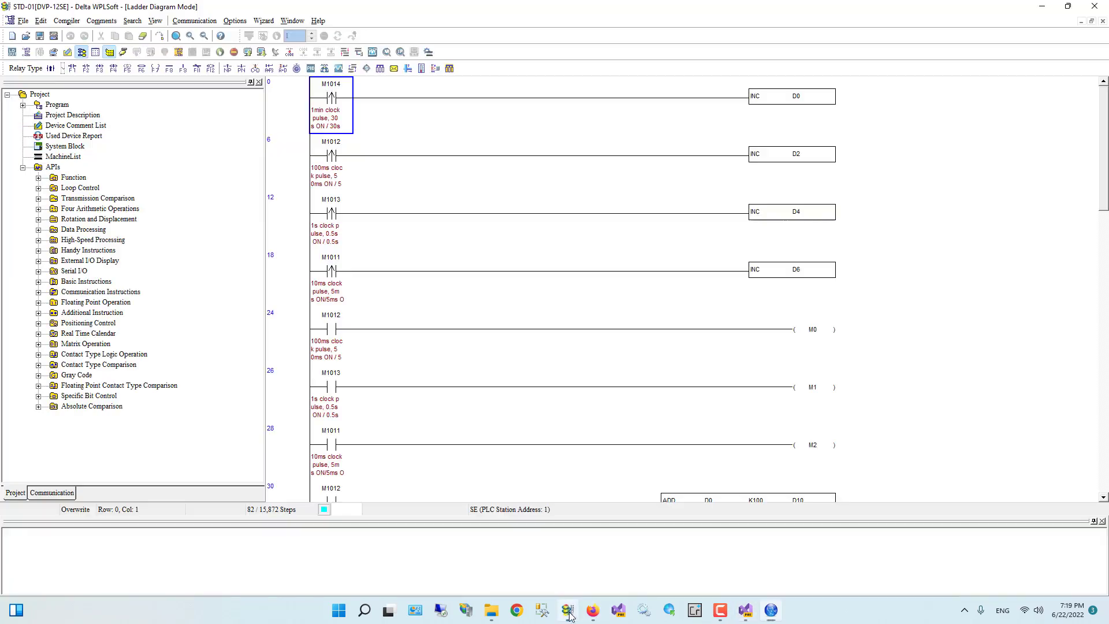
left_click(568, 610)
left_click(1043, 6)
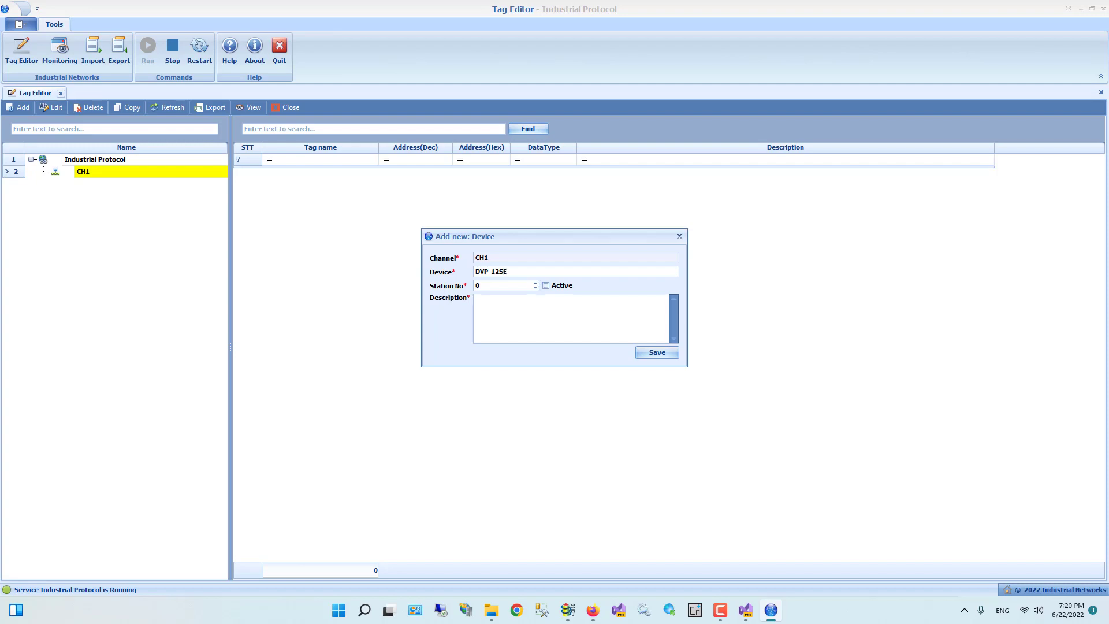
left_click(568, 610)
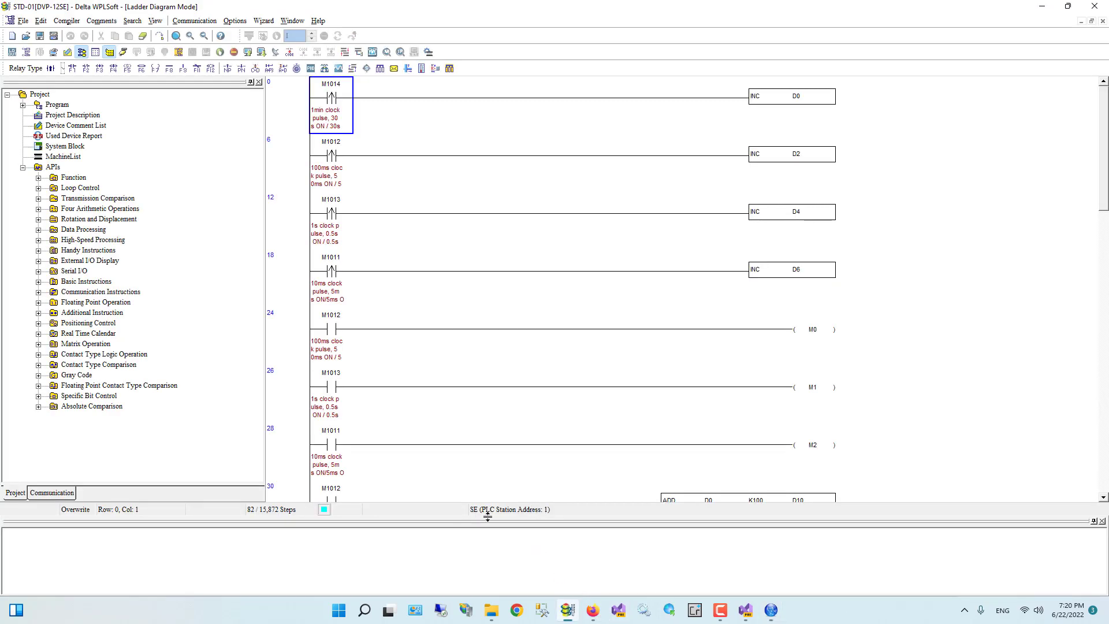
left_click(771, 610)
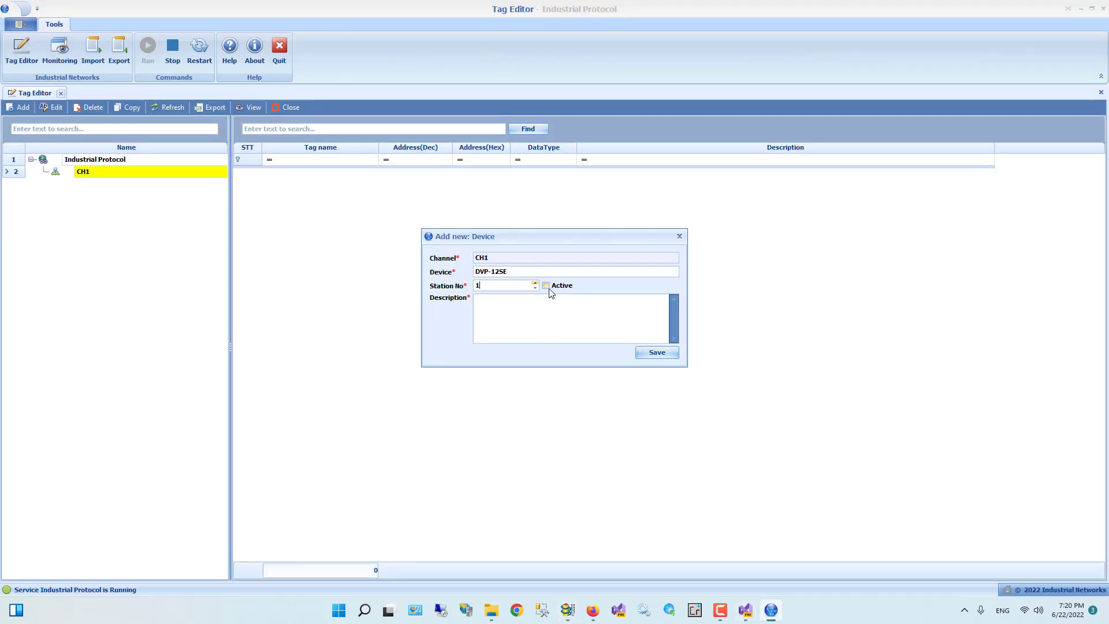
left_click(656, 352)
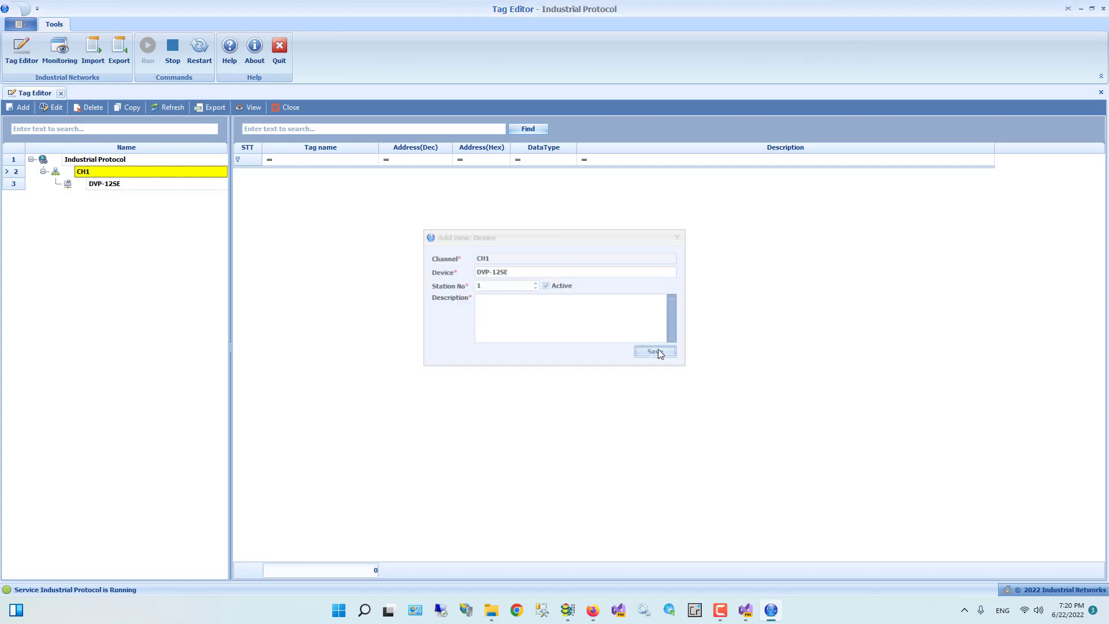
- Add data block DBI to DVP-12SE for holding registers, start address 0, address length 400, block size 100, data type INT
left_click(116, 184)
right_click(115, 183)
left_click(128, 188)
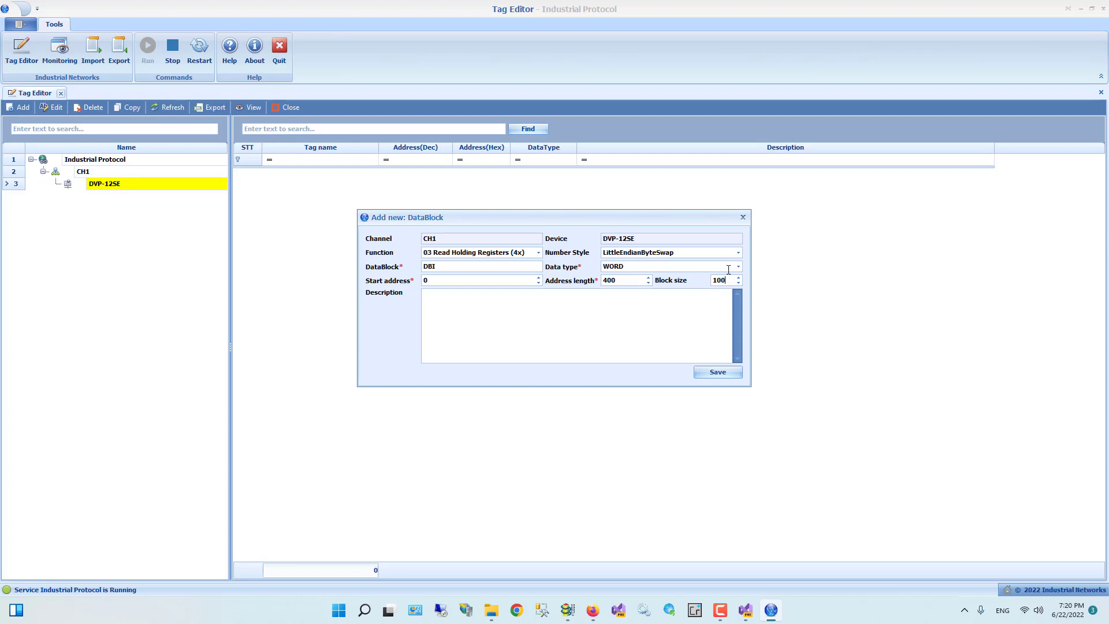
left_click(740, 267)
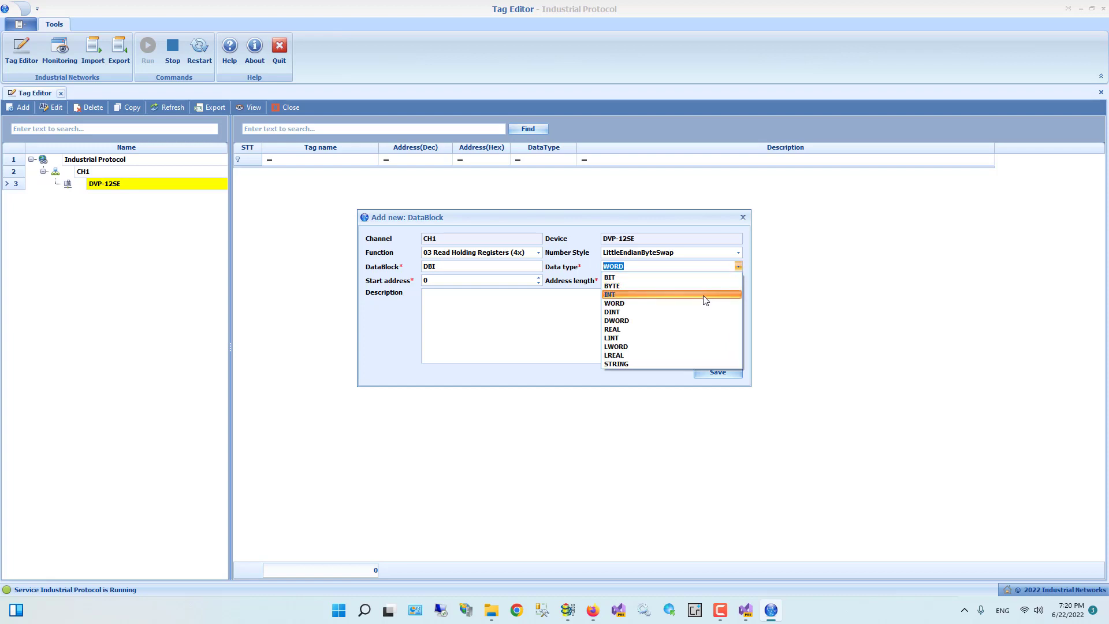
left_click(706, 300)
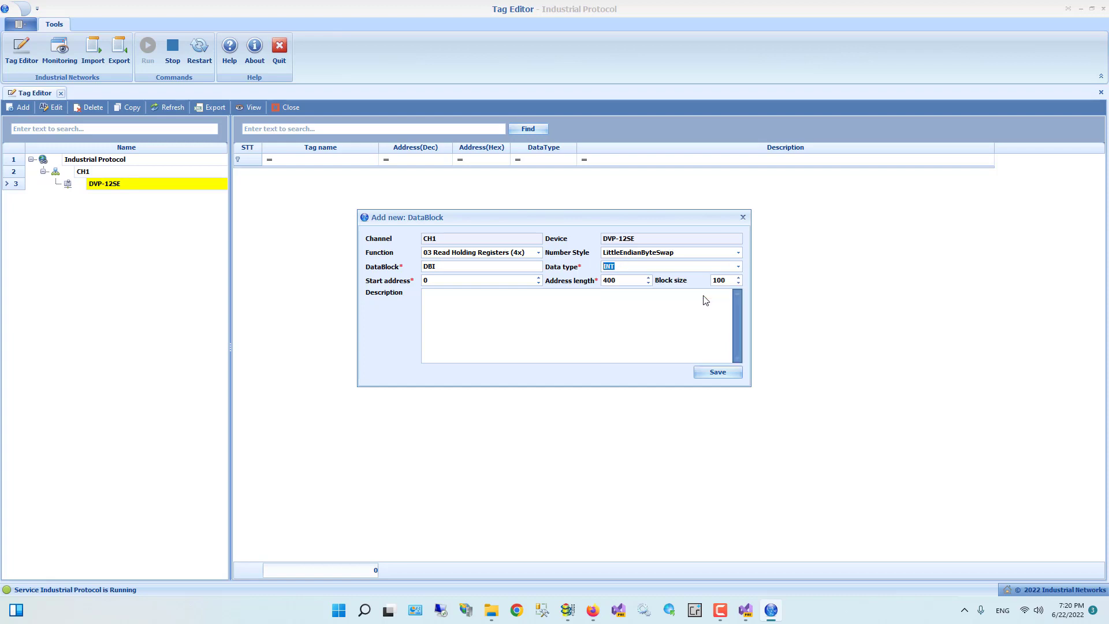
left_click(734, 374)
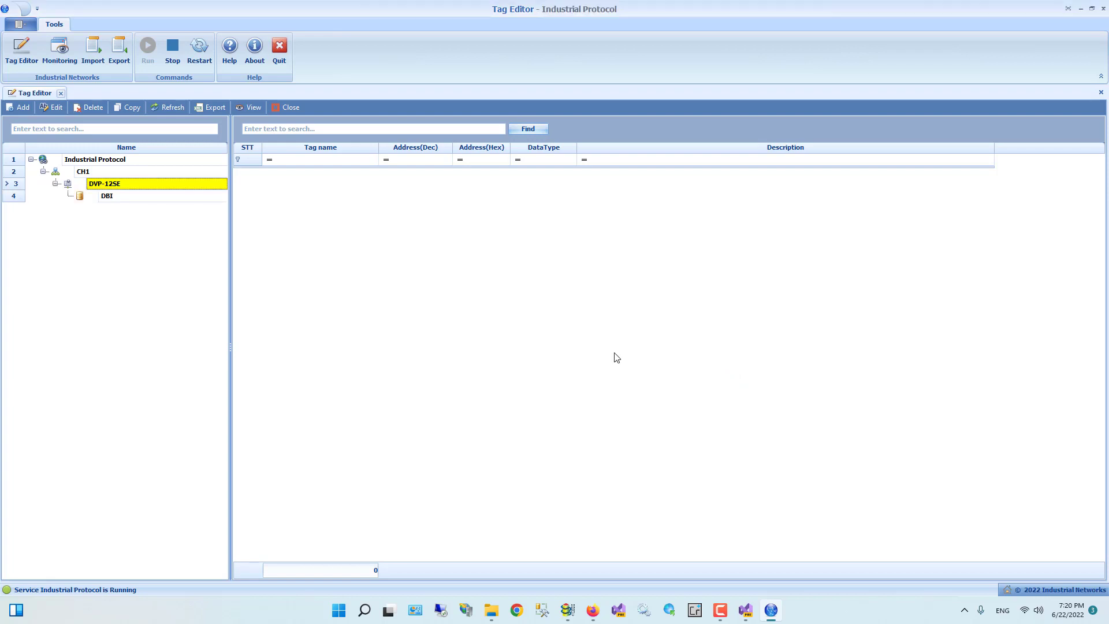
- Restart the Industrial Protocol service and monitor the live tags of data block DBI in a reduced window
left_click(154, 198)
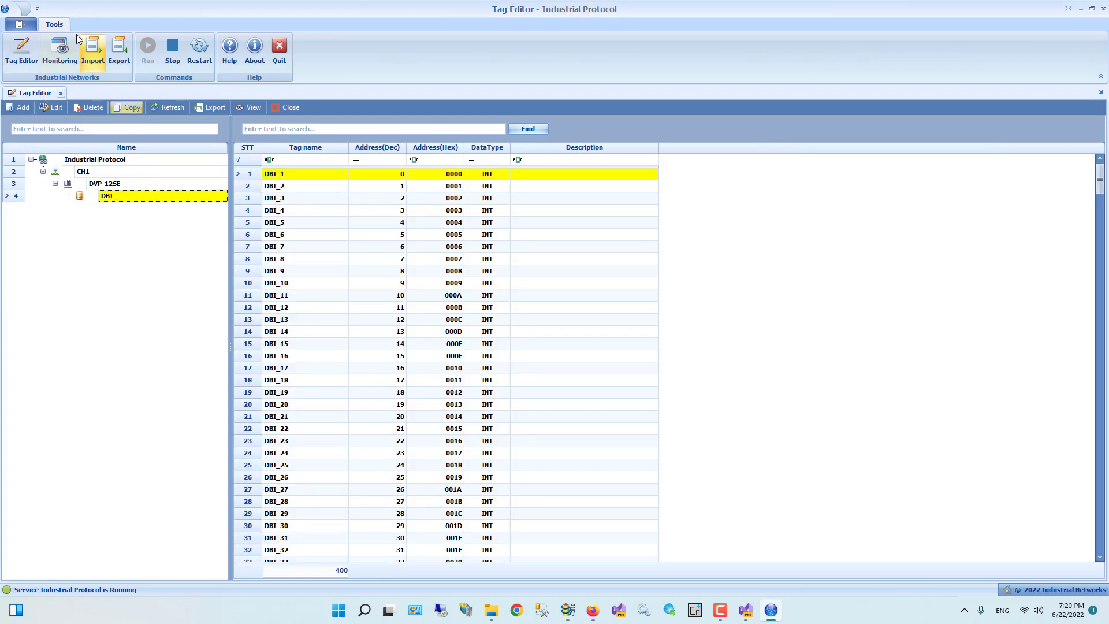
left_click(200, 54)
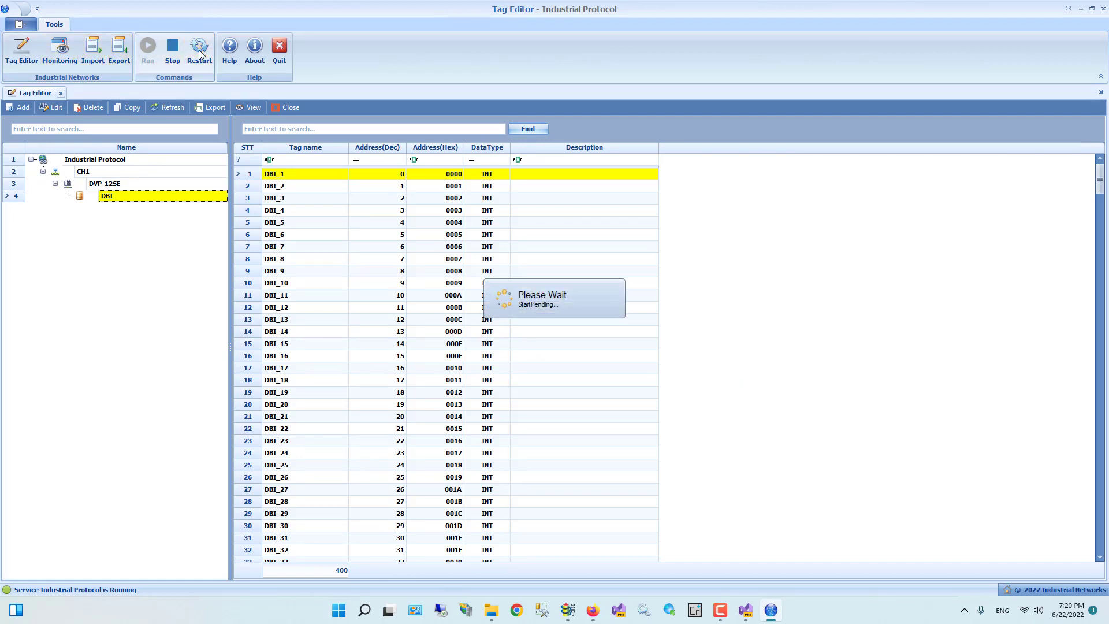
left_click(61, 47)
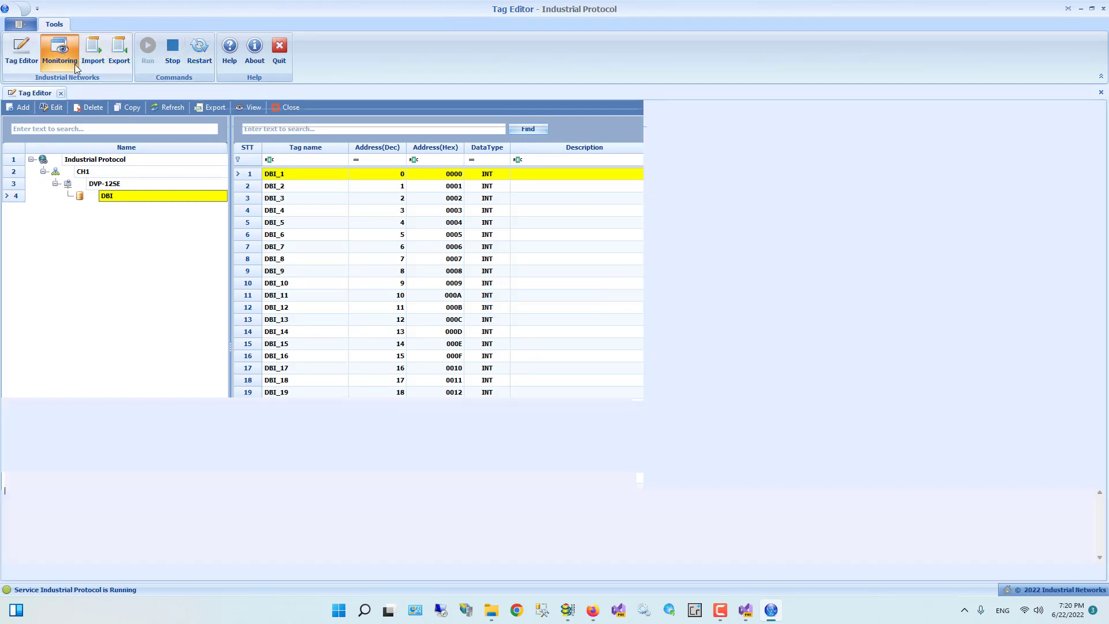
left_click(115, 180)
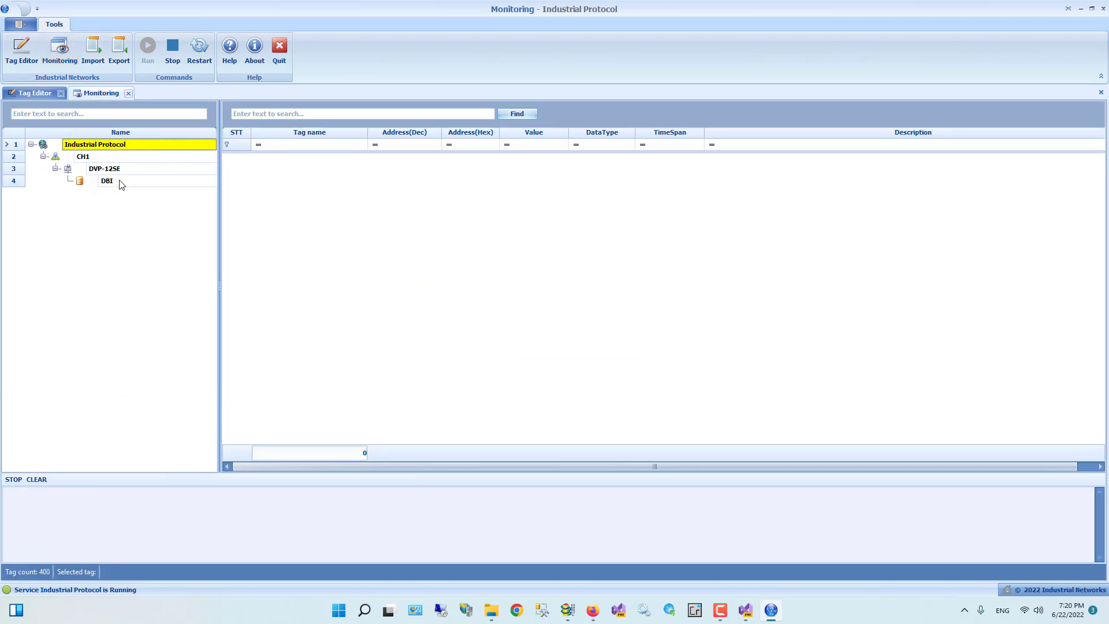
double_click(429, 29)
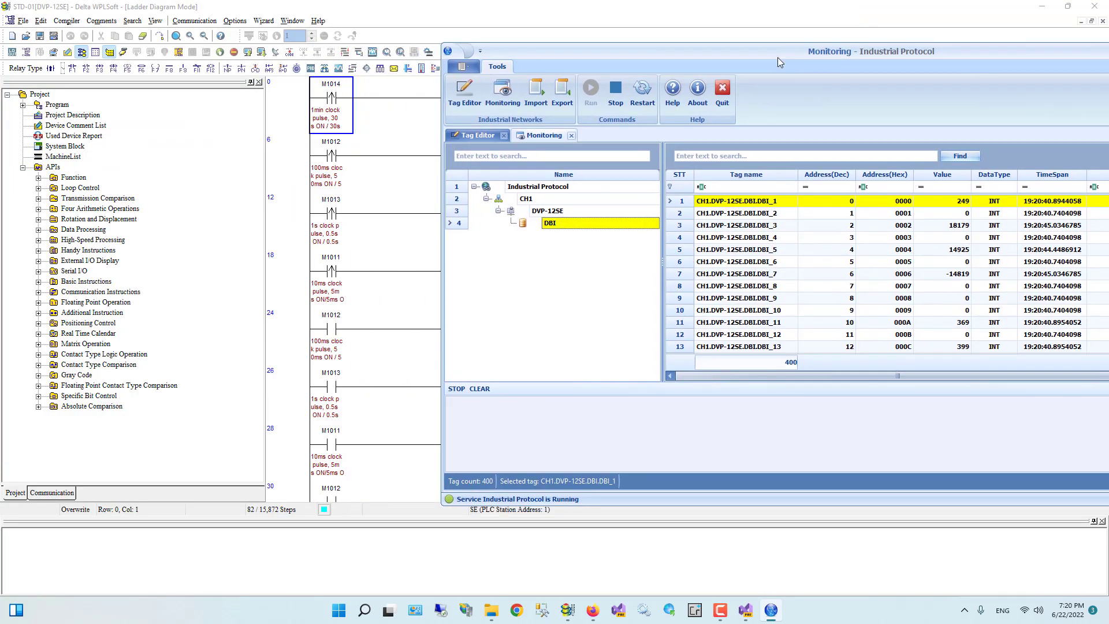
- Switch to Delta WPLSoft, start online monitoring and open the device monitor
left_click(56, 55)
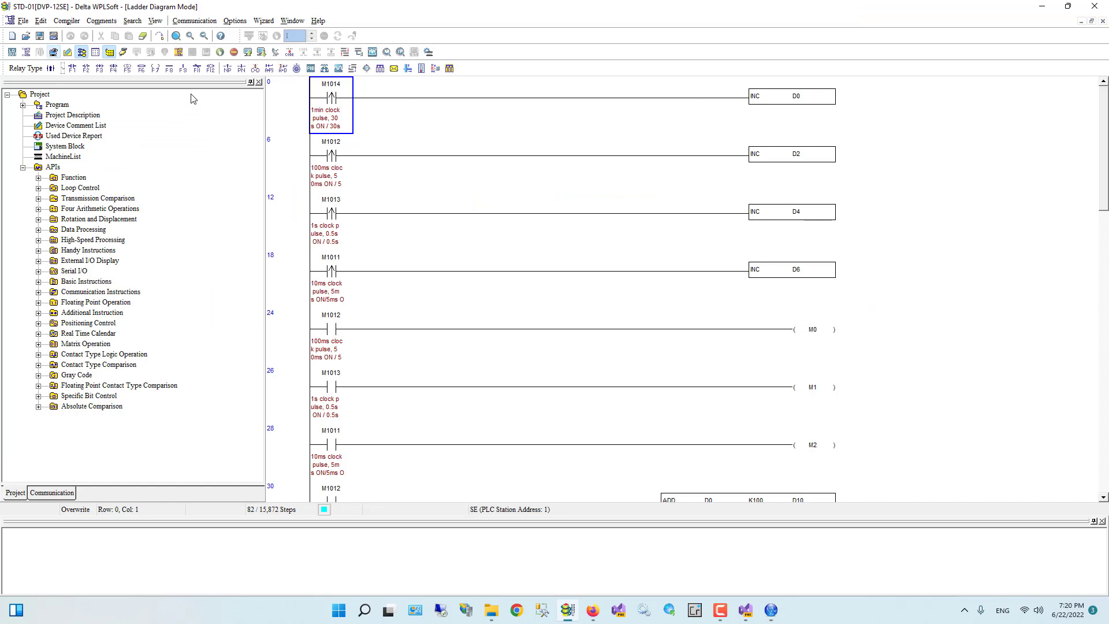
left_click(123, 52)
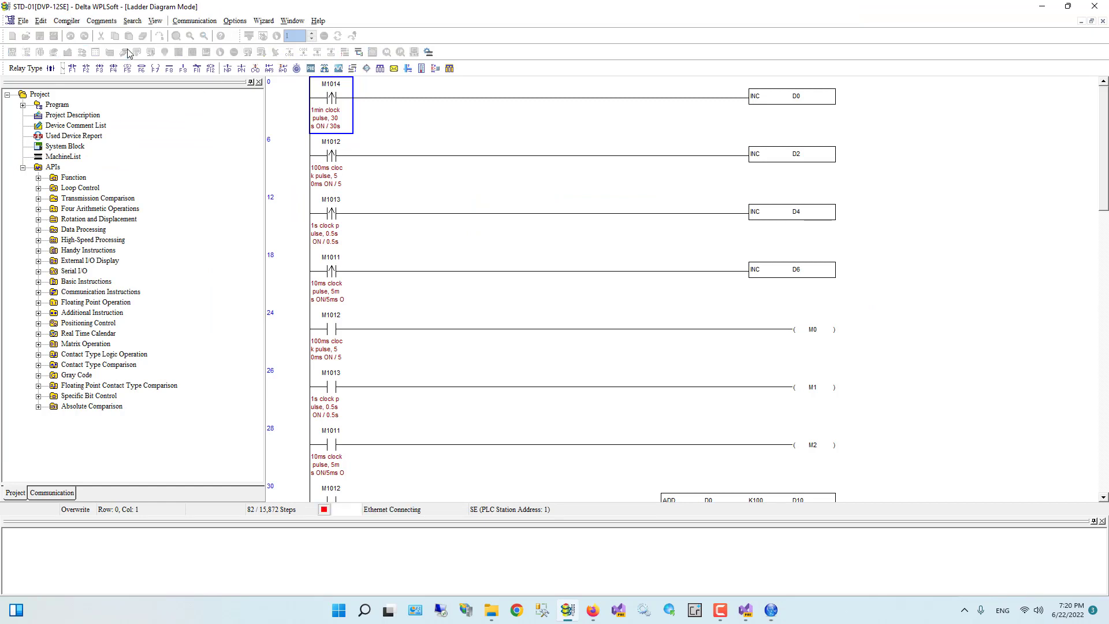
left_click(53, 52)
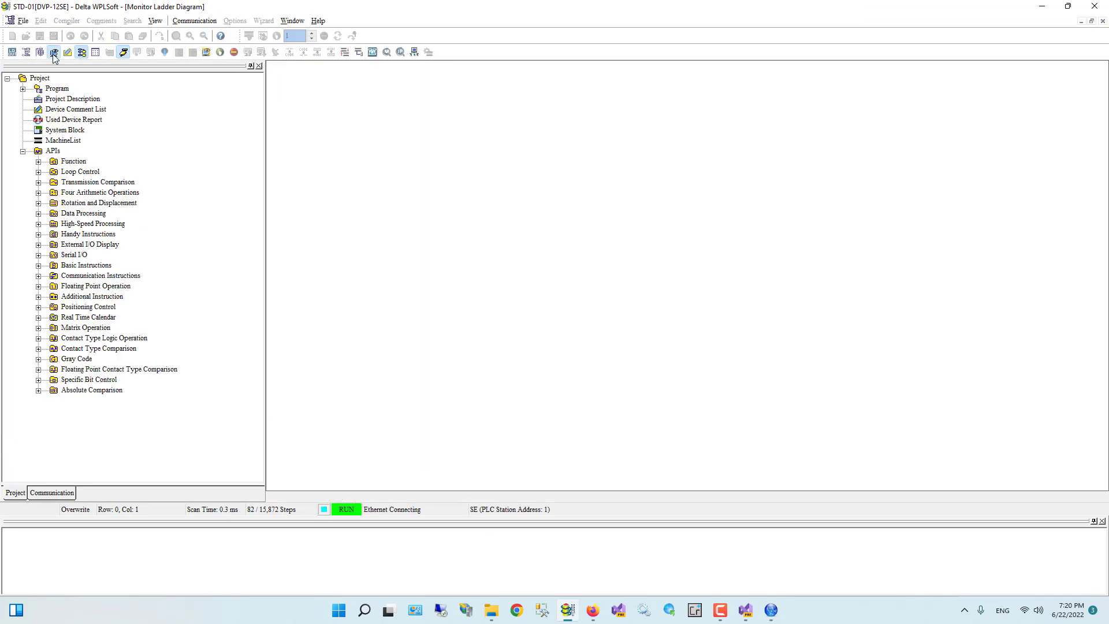
- Compare the D0 and D2 register values in WPLSoft with the matching DBI tags in Industrial Protocol Monitoring
left_click(770, 610)
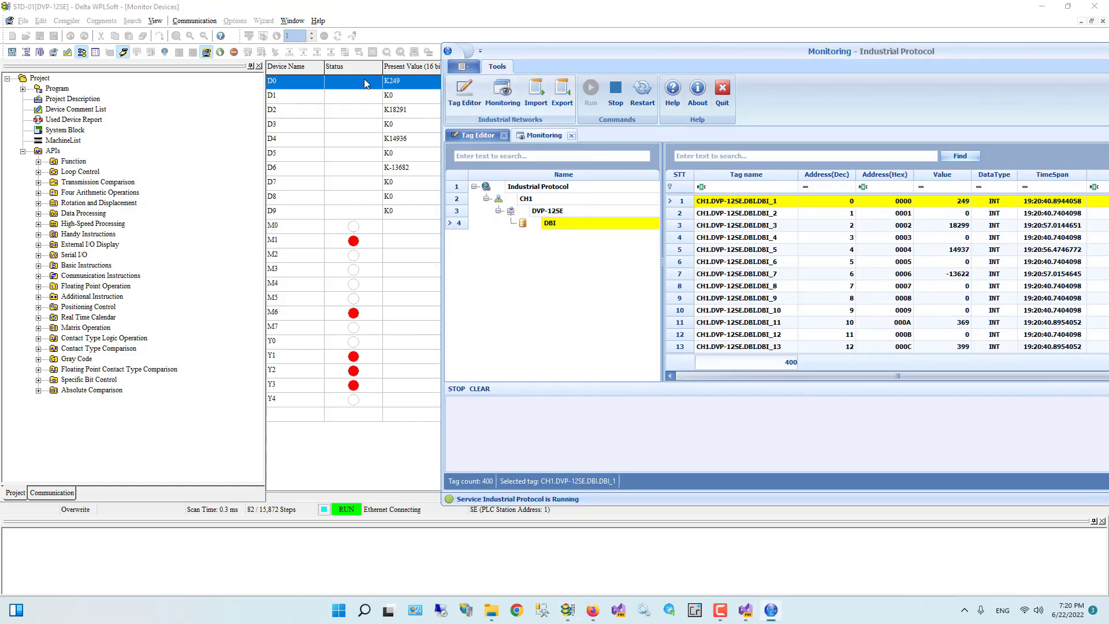
left_click(948, 226)
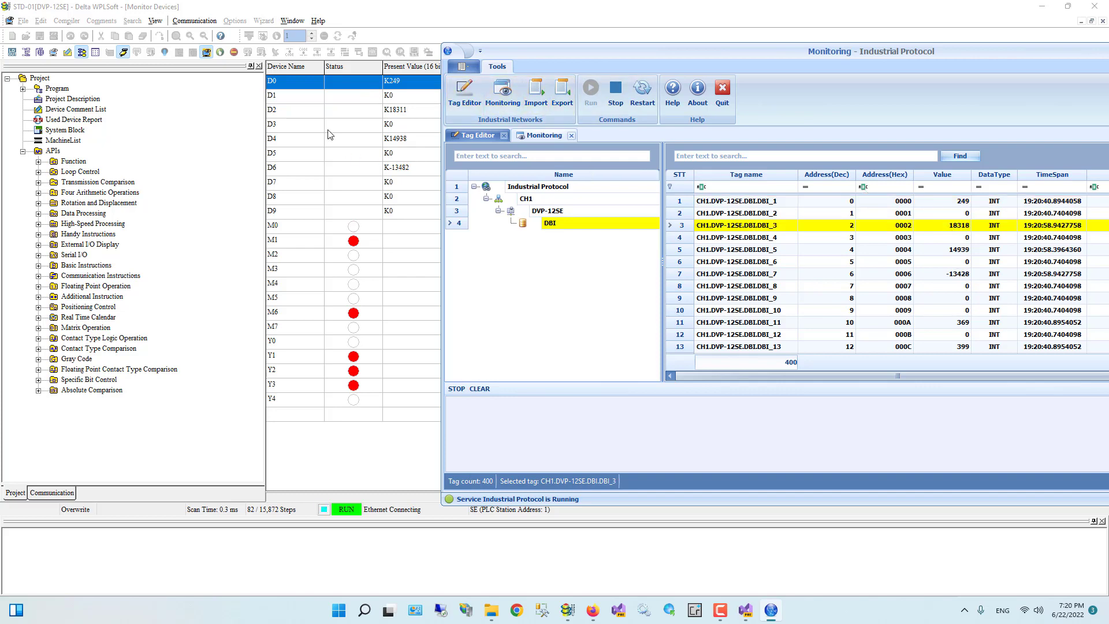
left_click(393, 111)
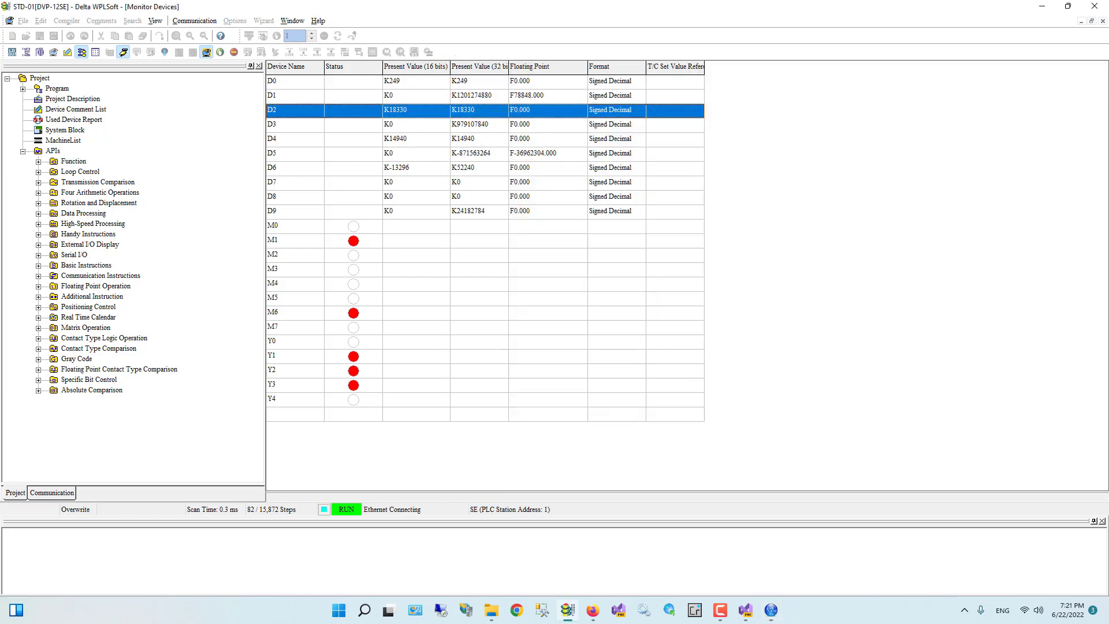
key("alt+Tab")
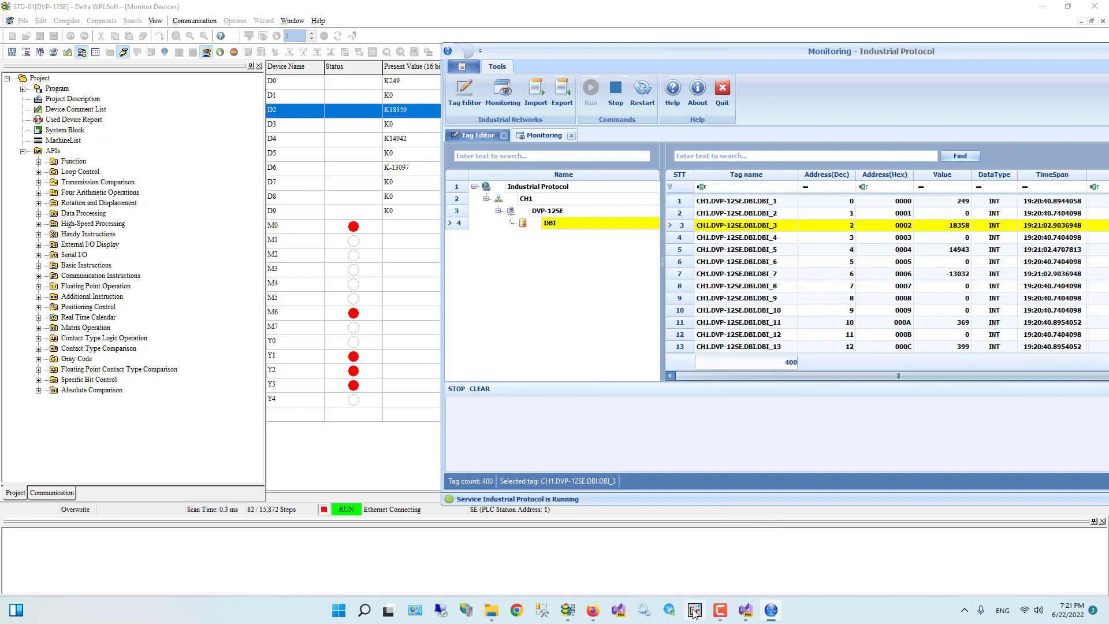
- Switch to Visual Studio and assign tag CH1.DVP-12SE.DBI.DBI_3 to hmiDisplay1, checking its address in the monitoring window
left_click(745, 610)
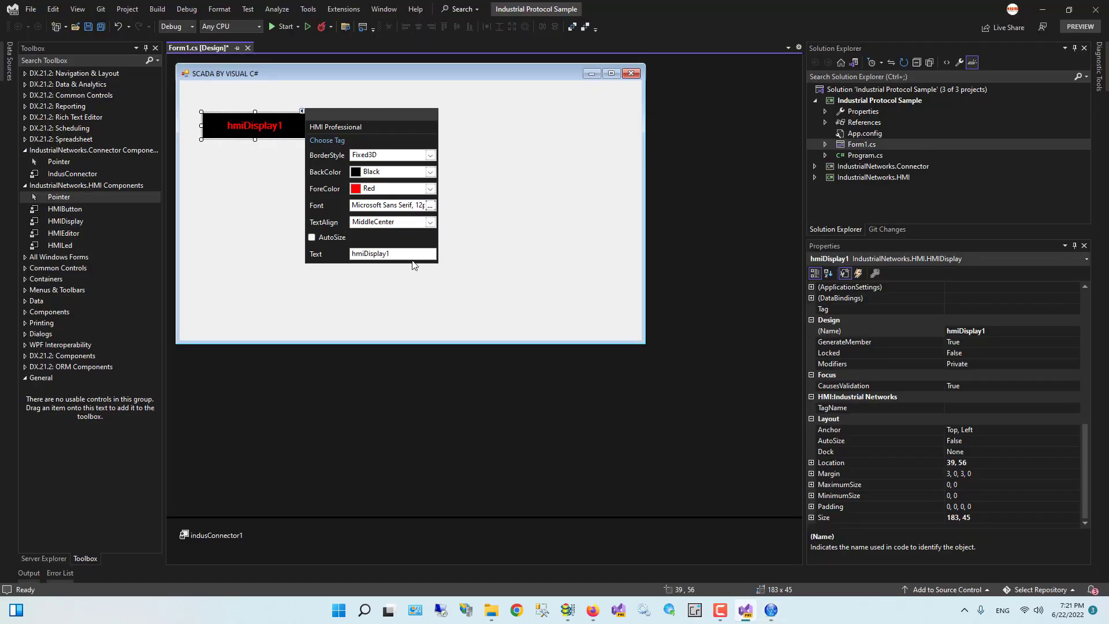
left_click(332, 142)
left_click(324, 156)
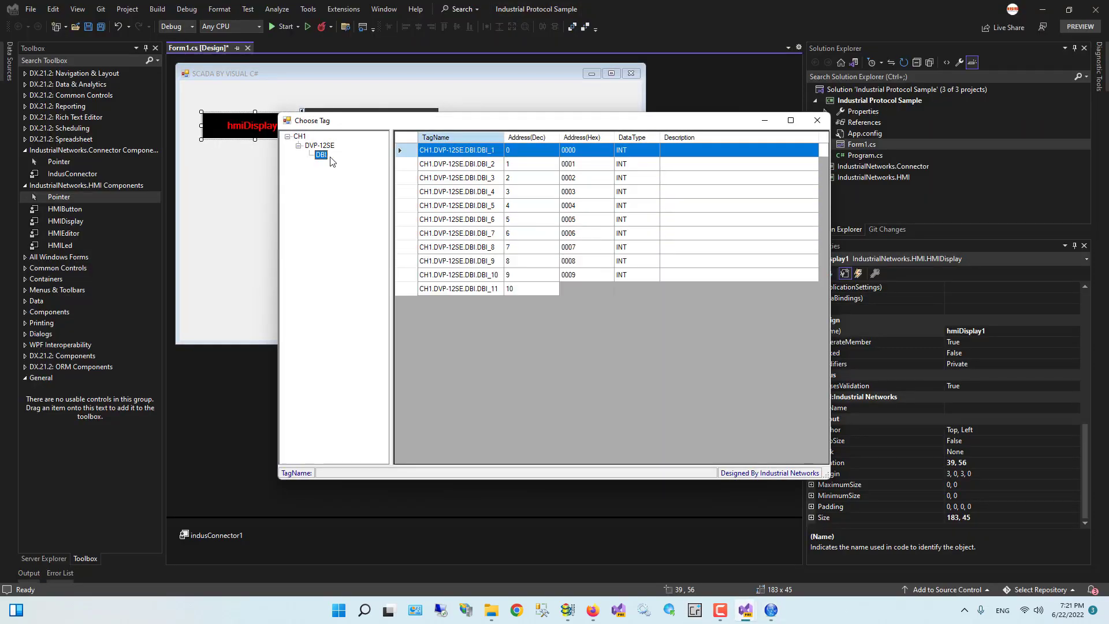
left_click(771, 610)
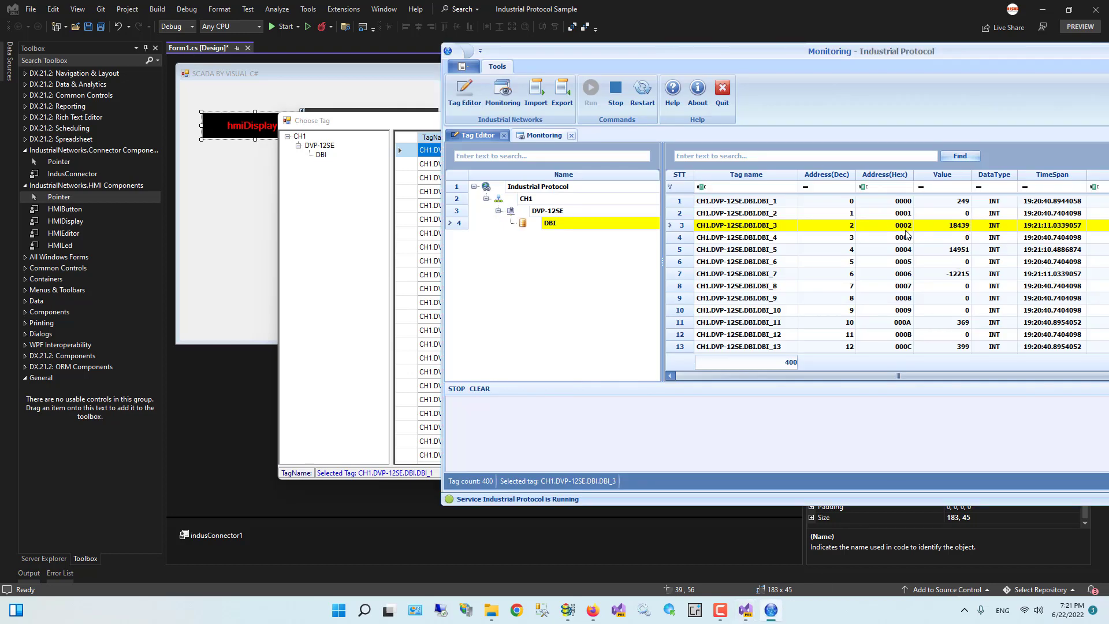
left_click(363, 182)
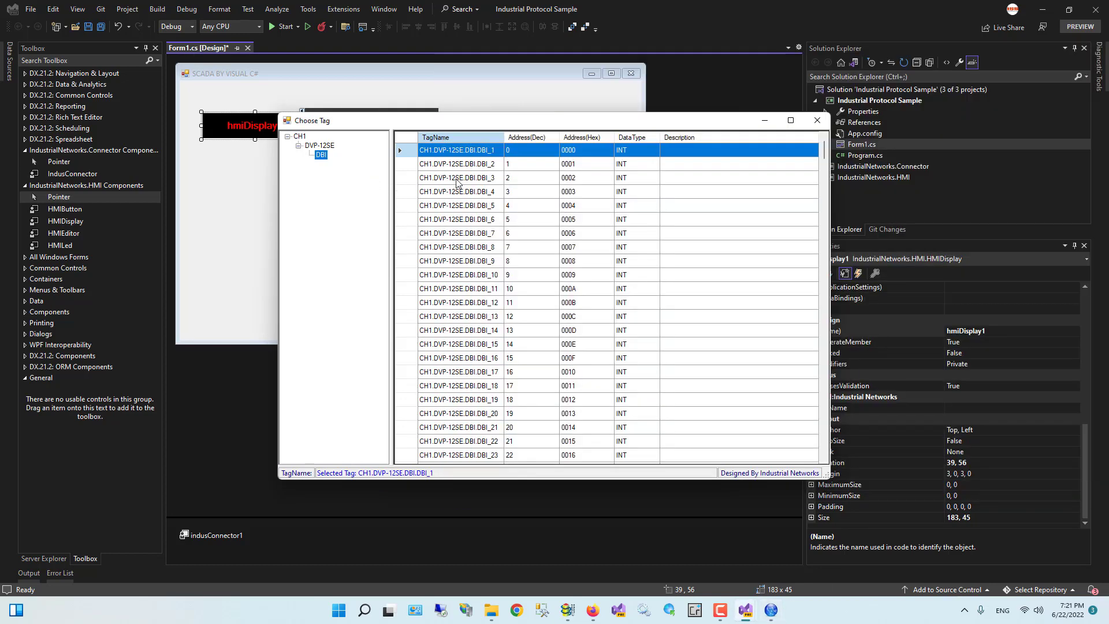
left_click(467, 180)
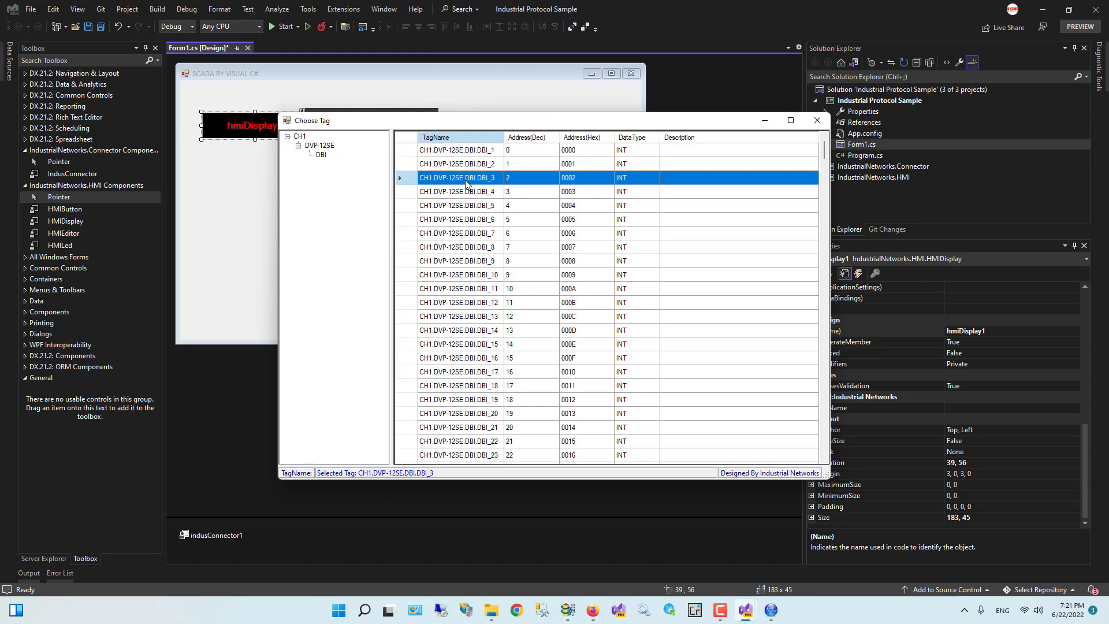
double_click(618, 179)
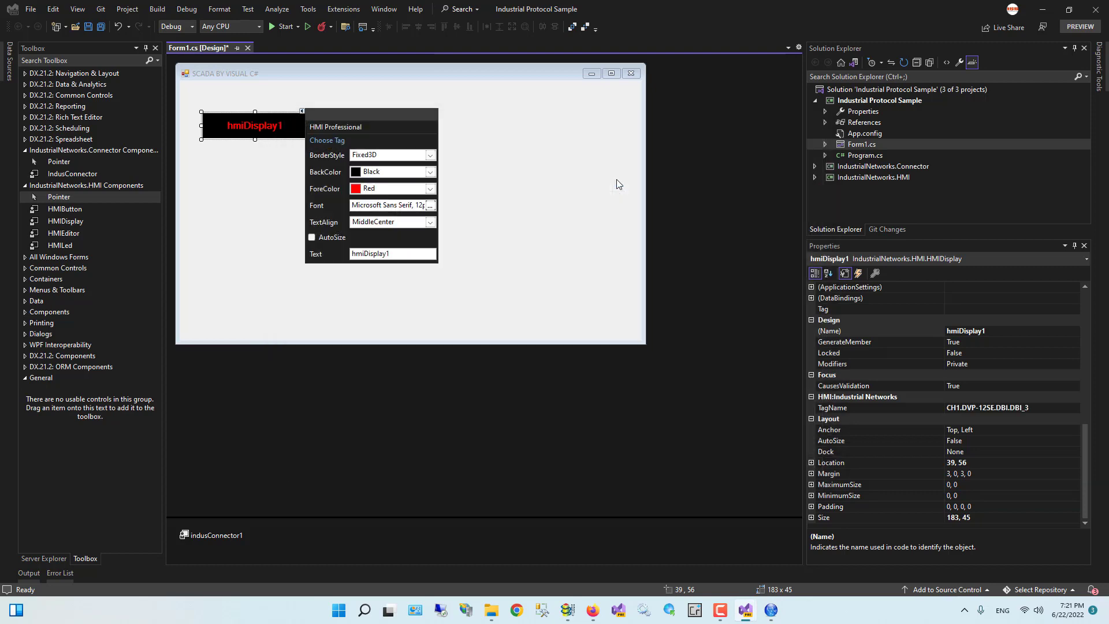
- Set hmiDisplay1's font size to 24 and its text to 0
left_click(430, 206)
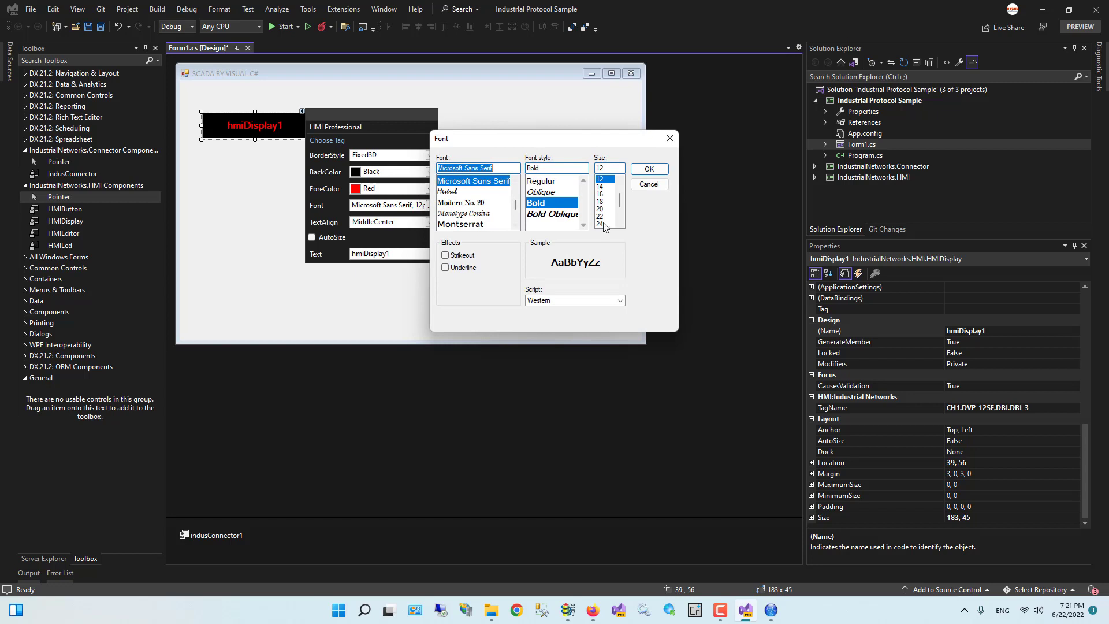
left_click(603, 224)
left_click(648, 169)
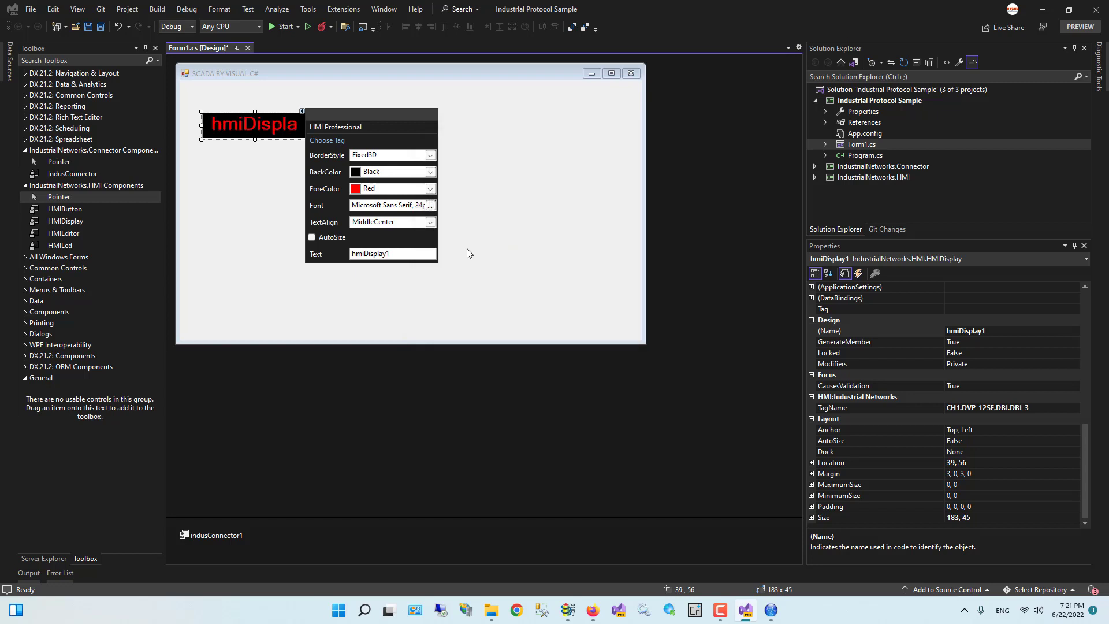
left_click_drag(402, 255, 310, 263)
type("0")
left_click(414, 277)
- Resize hmiDisplay1 to 183 x 42, shift it slightly and place a copy directly beneath it at 50, 101
left_click(260, 129)
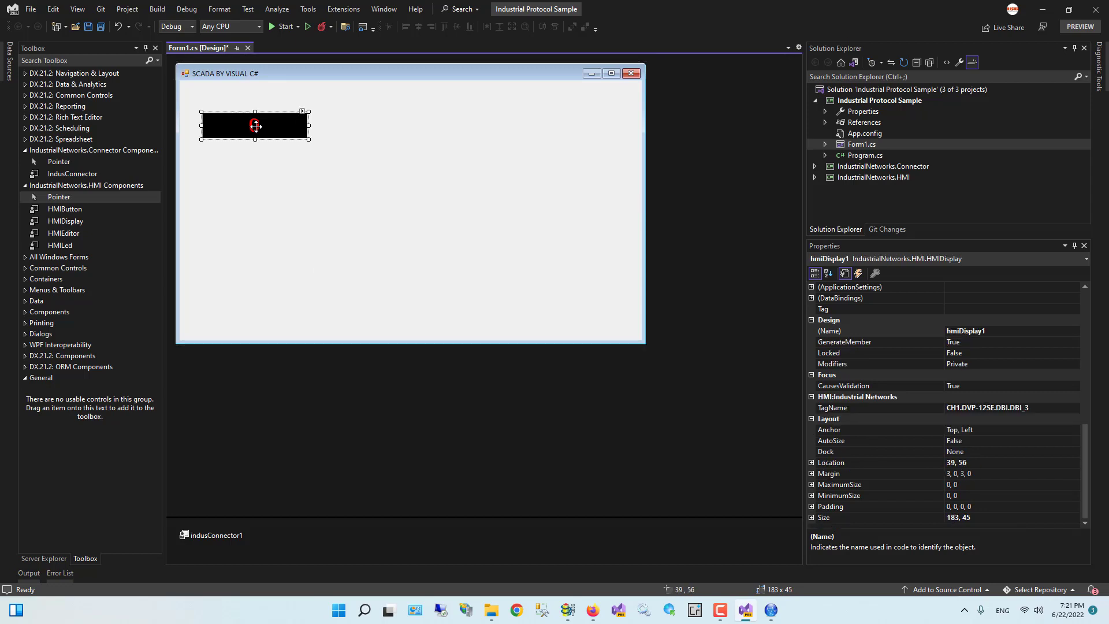
left_click_drag(255, 139, 273, 123)
left_click_drag(272, 122, 278, 147)
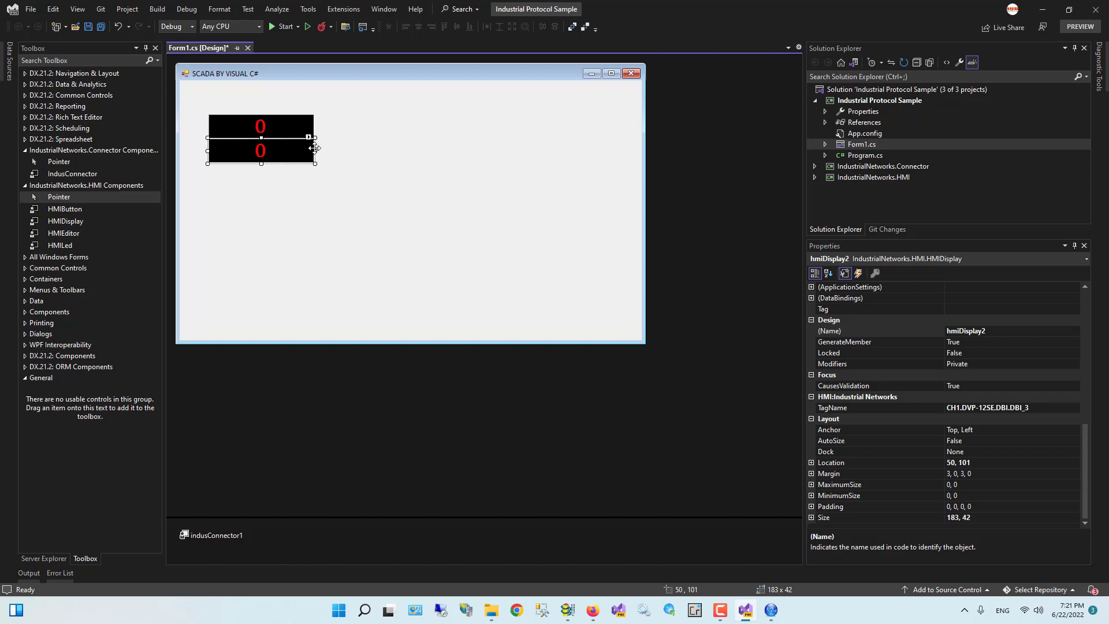
- Change the copied display's ForeColor to the bright green web color between Green and Honeydew
left_click(309, 137)
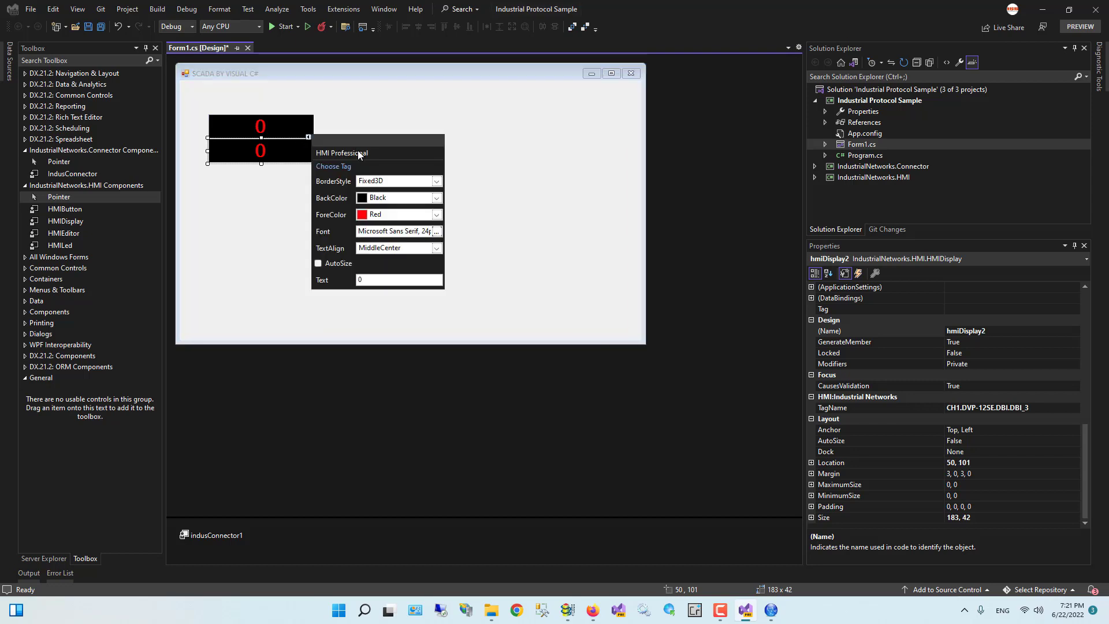
left_click(436, 215)
scroll(379, 312, "down", 5)
scroll(378, 325, "down", 8)
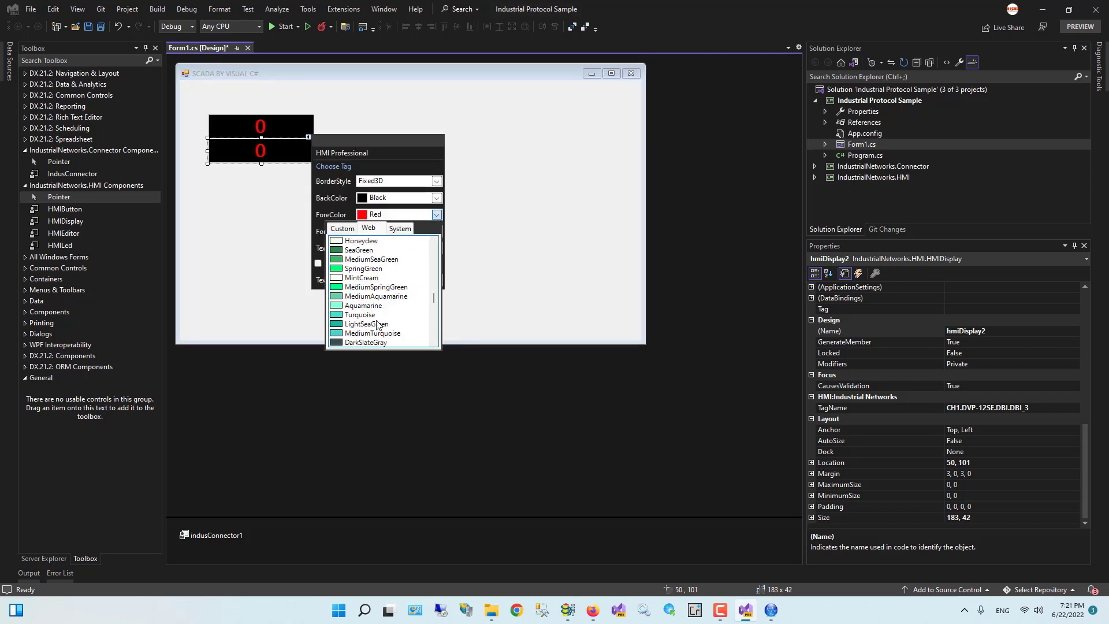
scroll(366, 315, "up", 4)
left_click(355, 294)
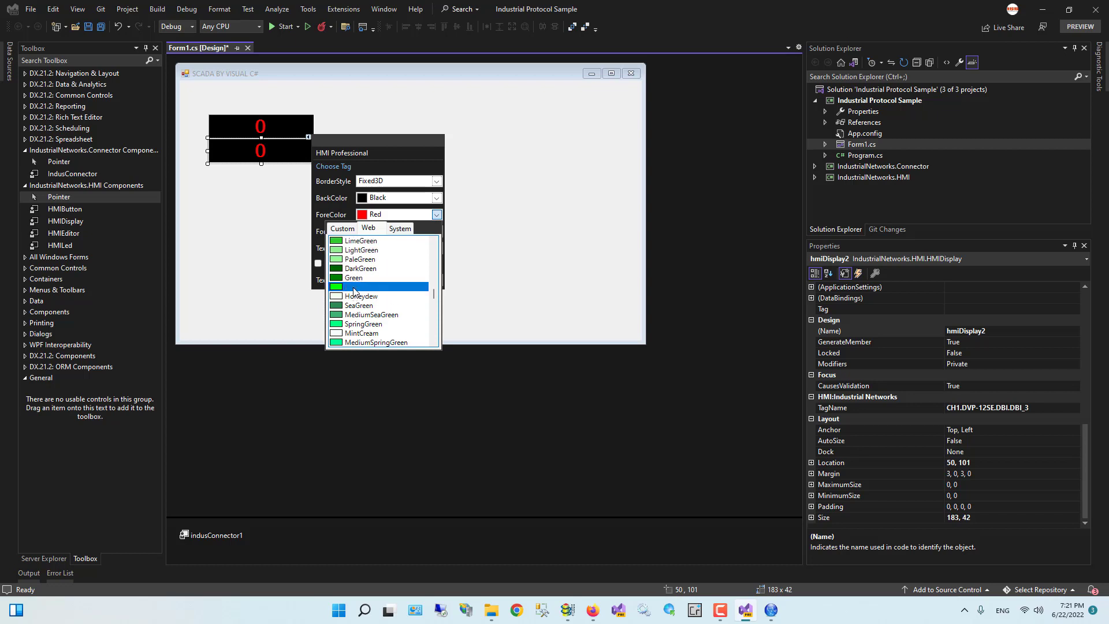
- Assign tag CH1.DVP-12SE.DBI.DBI_7 to hmiDisplay2, checking its address in the Industrial Protocol monitoring window
left_click(333, 167)
left_click(321, 155)
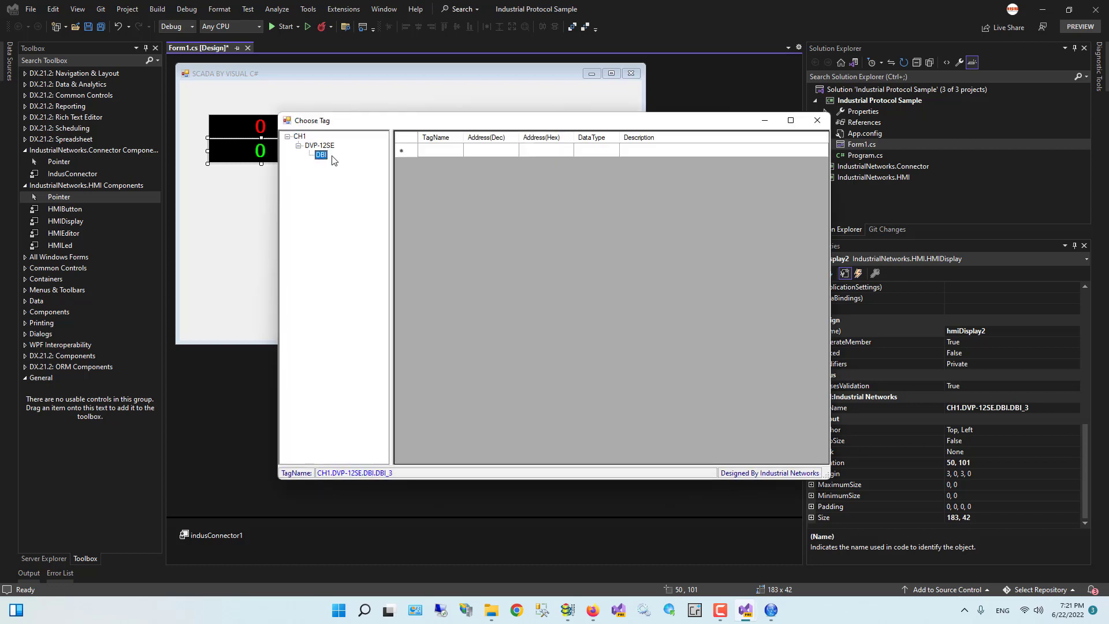
left_click(765, 610)
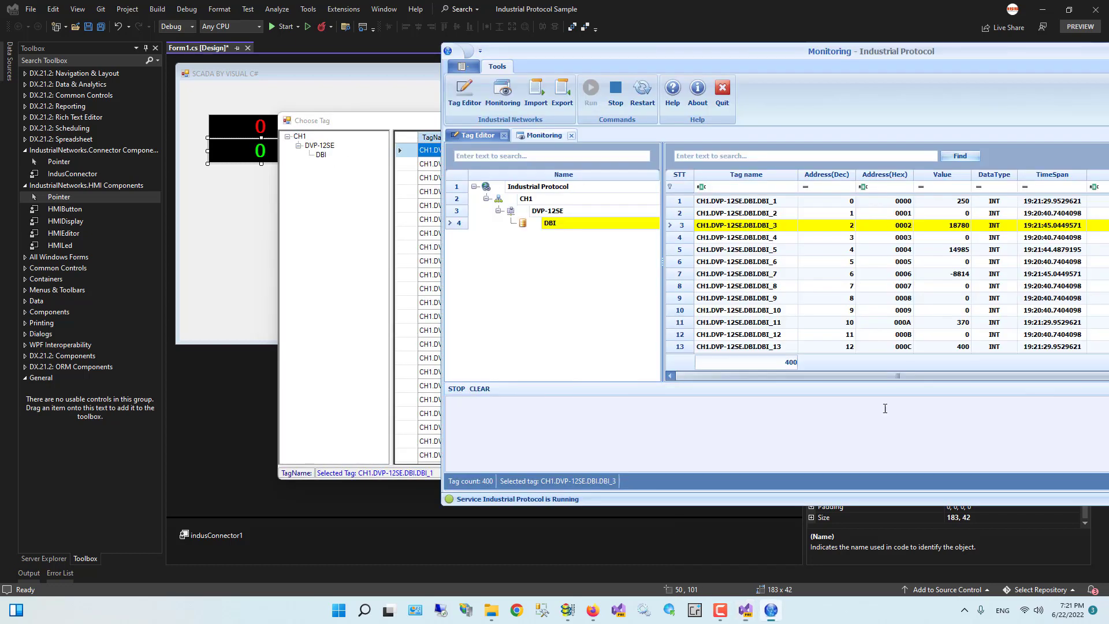
left_click(784, 275)
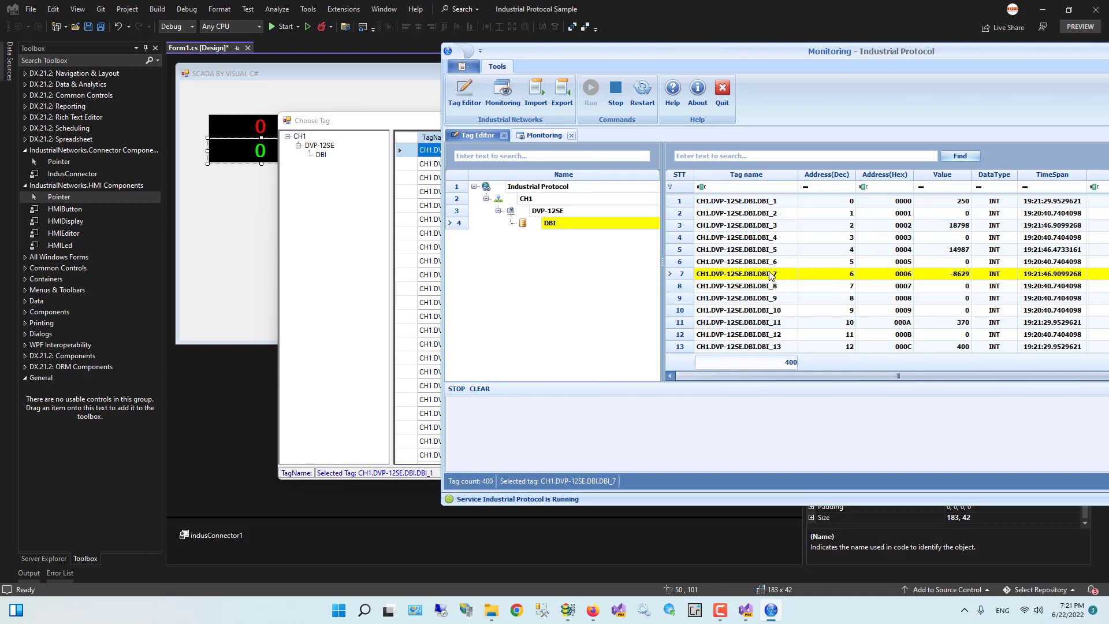
left_click(375, 227)
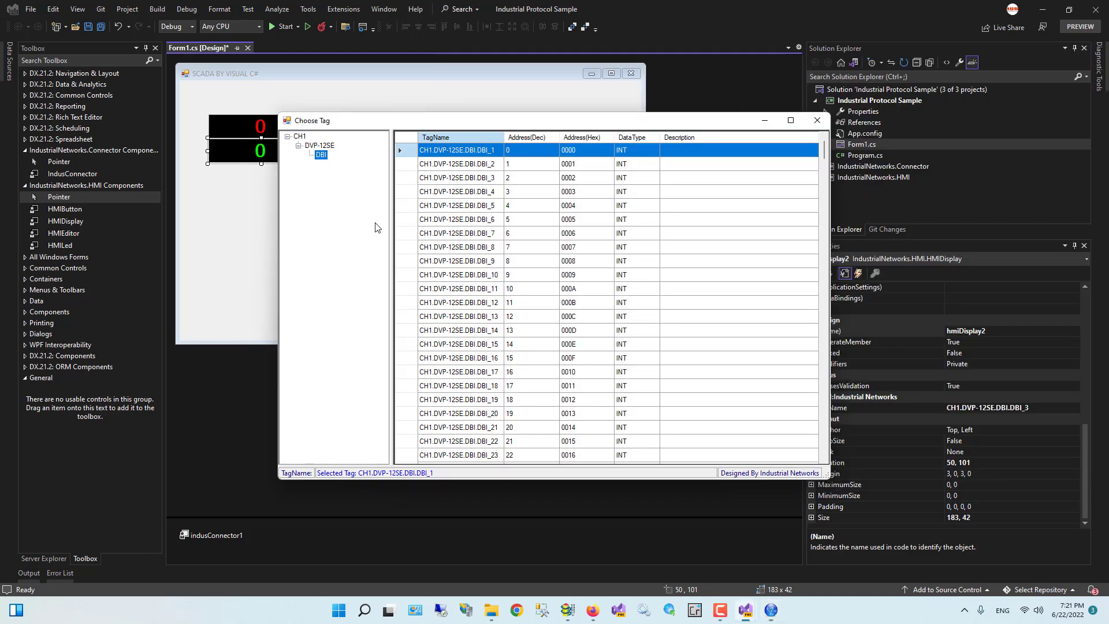
double_click(518, 234)
left_click(518, 233)
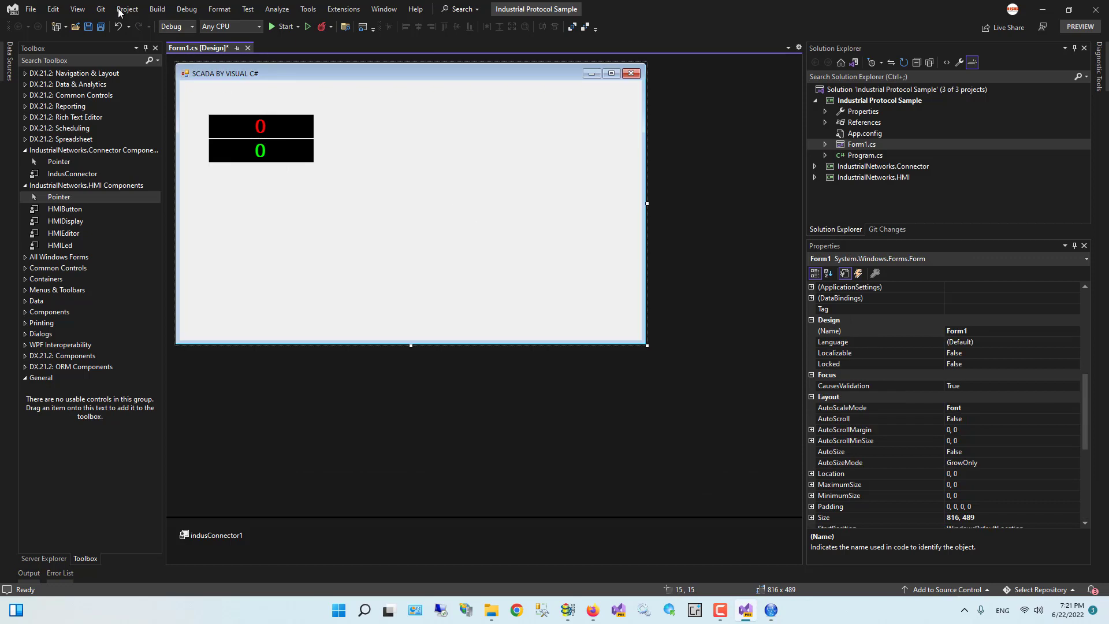
- Save the project, shift the green display slightly down to leave a gap below the red one, and run the application
left_click(101, 26)
left_click_drag(239, 146, 237, 153)
left_click(282, 27)
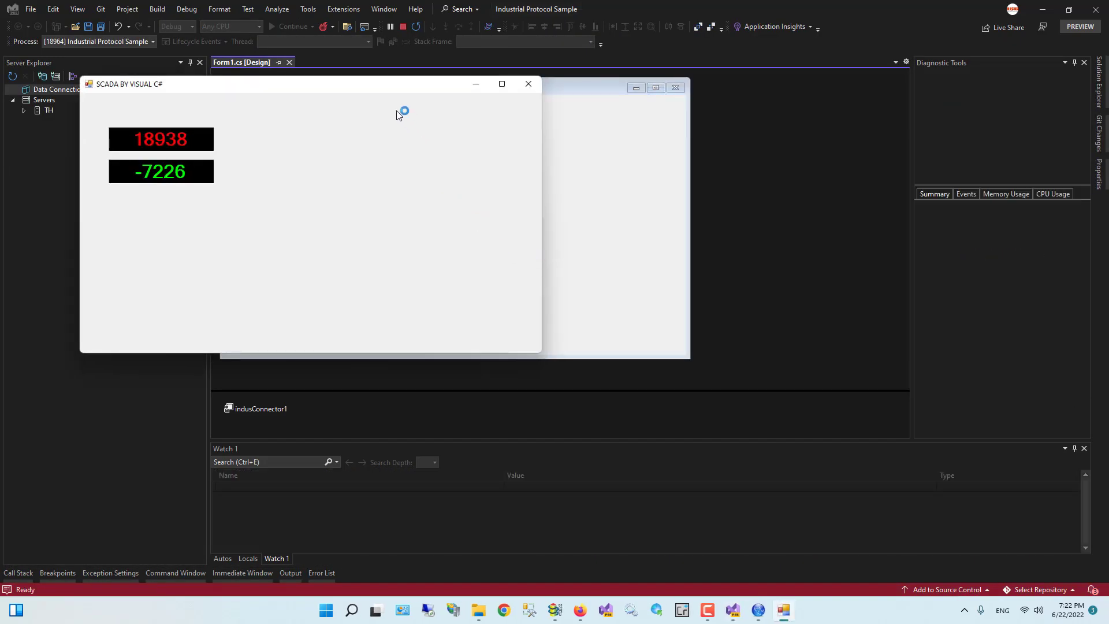
- Place the running SCADA form beside the Industrial Protocol monitoring window to compare the DBI_3 and DBI_7 values
left_click_drag(352, 87, 802, 156)
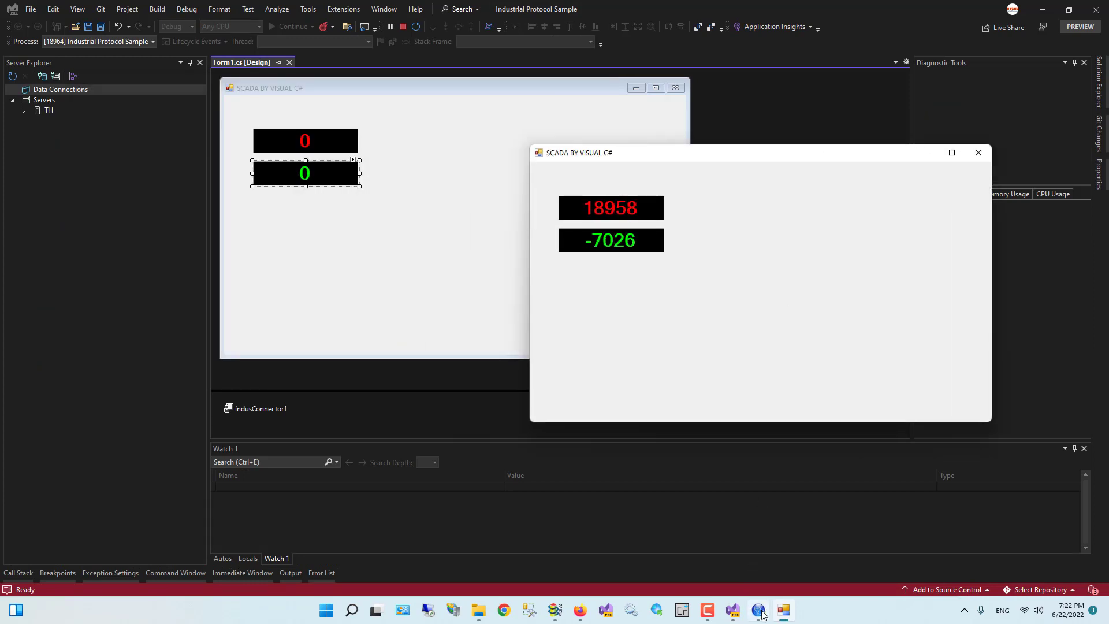
left_click(758, 610)
left_click(783, 610)
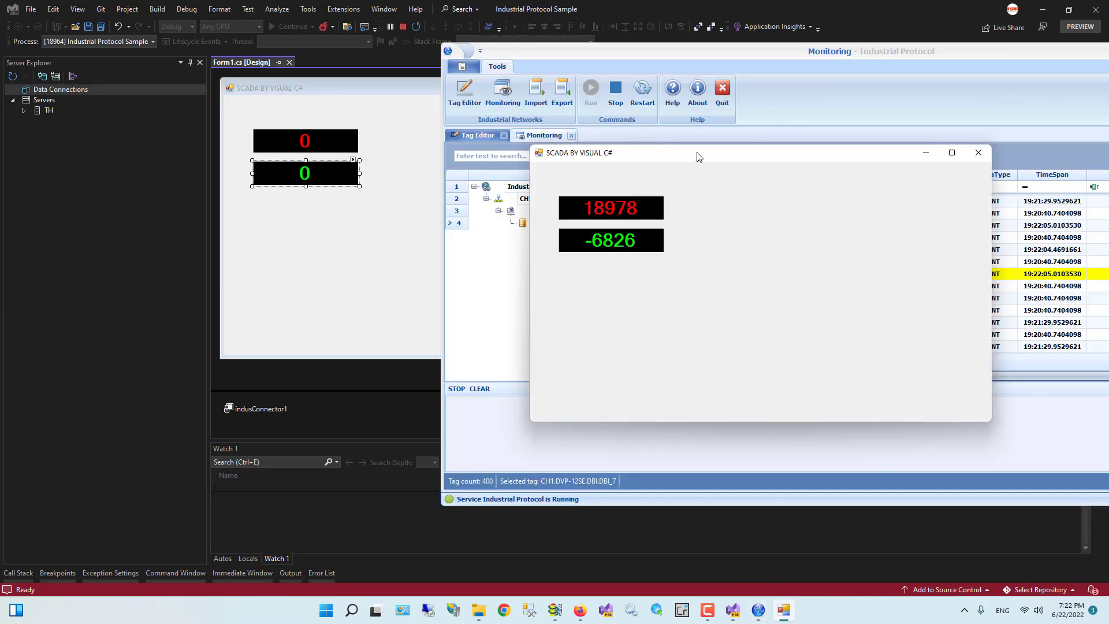
left_click_drag(699, 157, 756, 310)
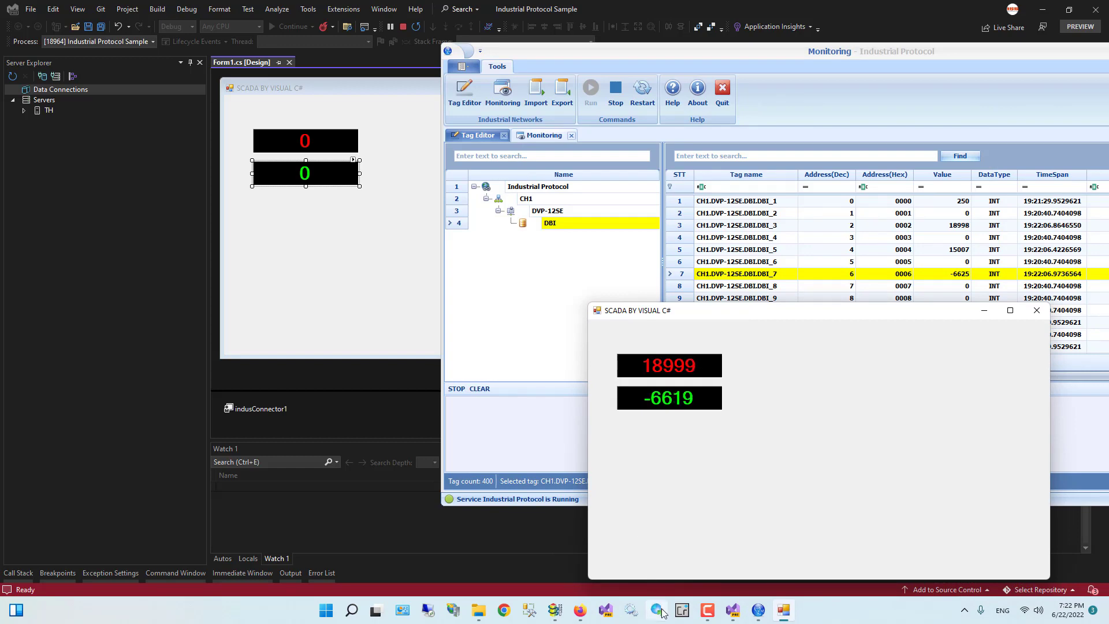
- Compare the running form's values with D2 and D6 in Delta WPLSoft and the monitoring window, and close the form
left_click(555, 610)
left_click(758, 609)
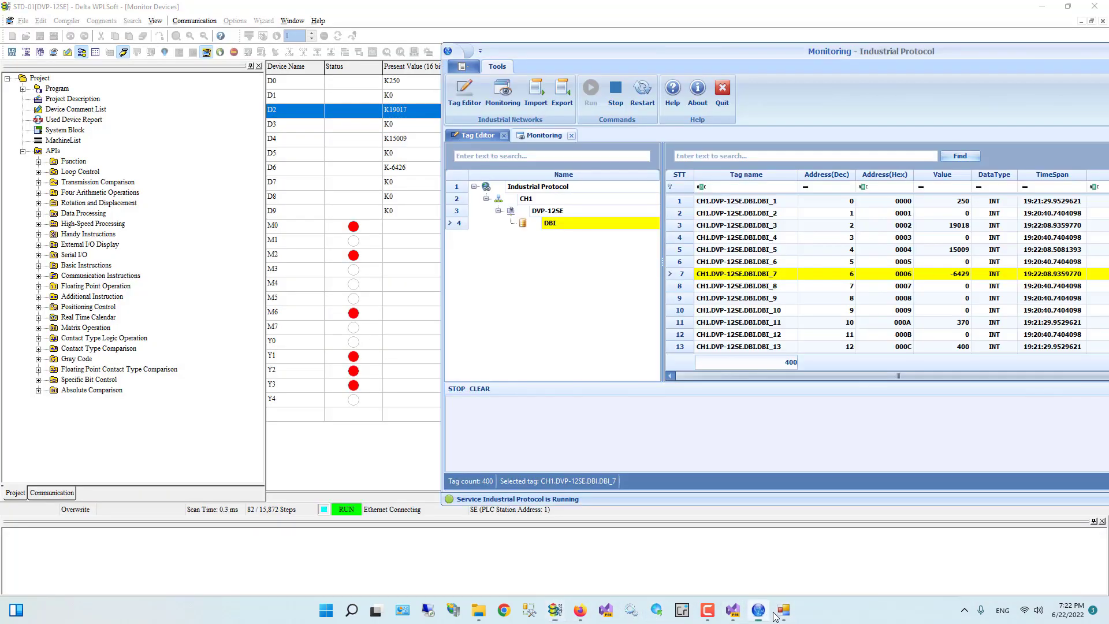
left_click(784, 610)
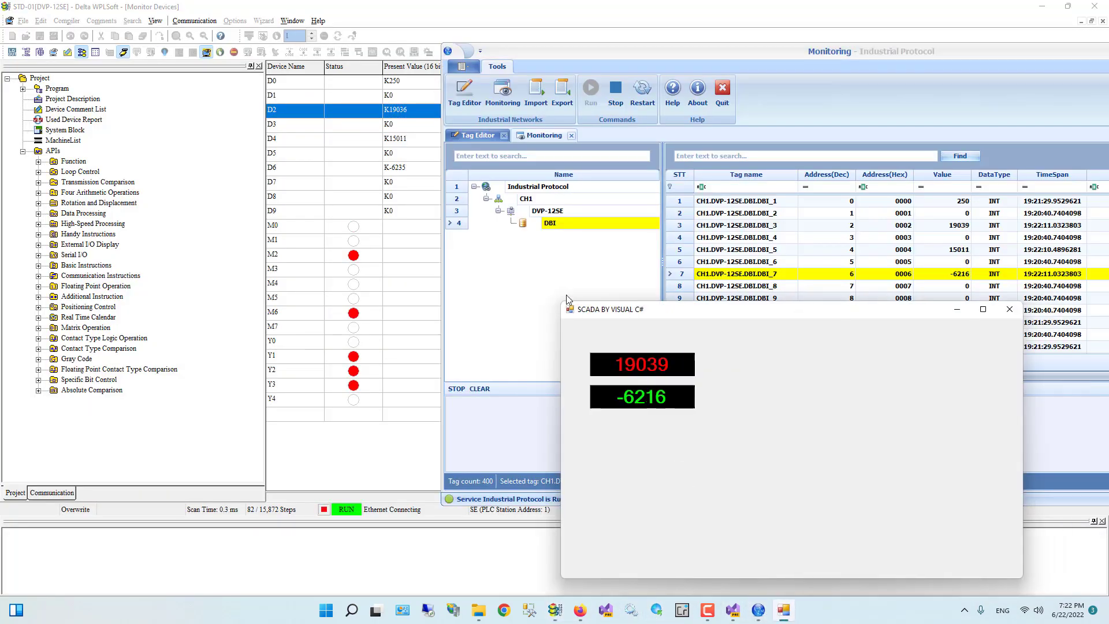
left_click_drag(572, 308, 285, 215)
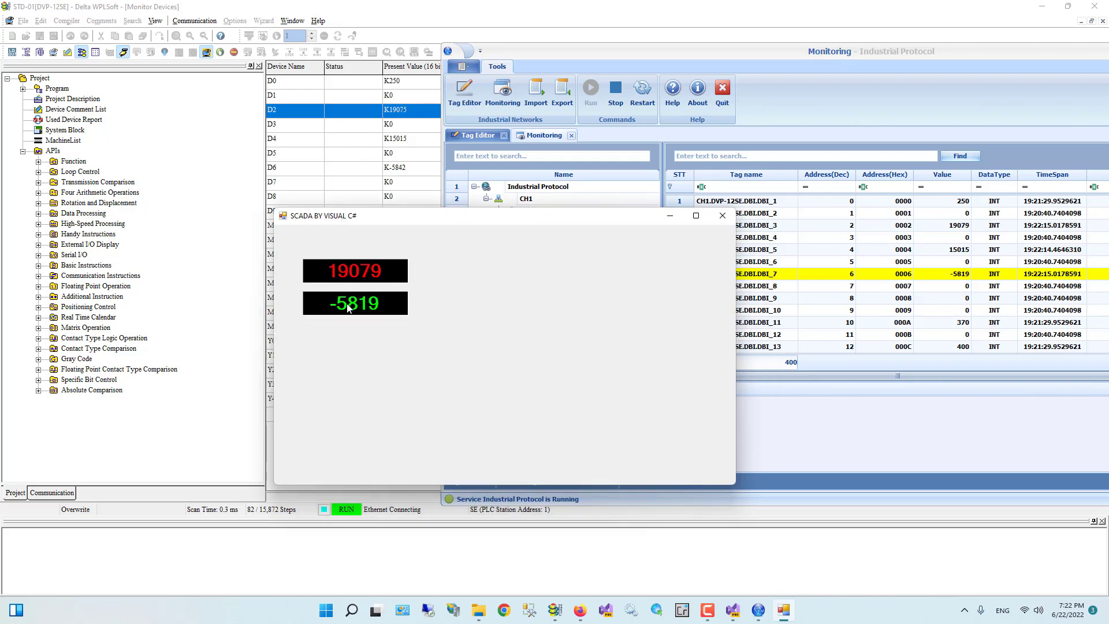
left_click(729, 216)
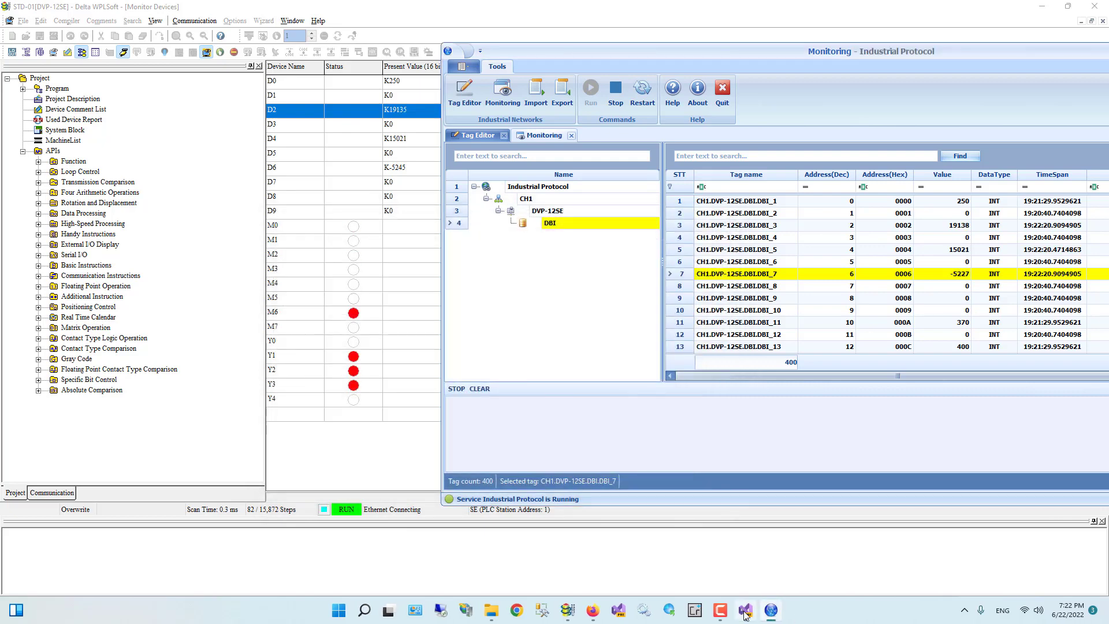
- Switch to Visual Studio and open the code of Form1
left_click(745, 612)
right_click(394, 250)
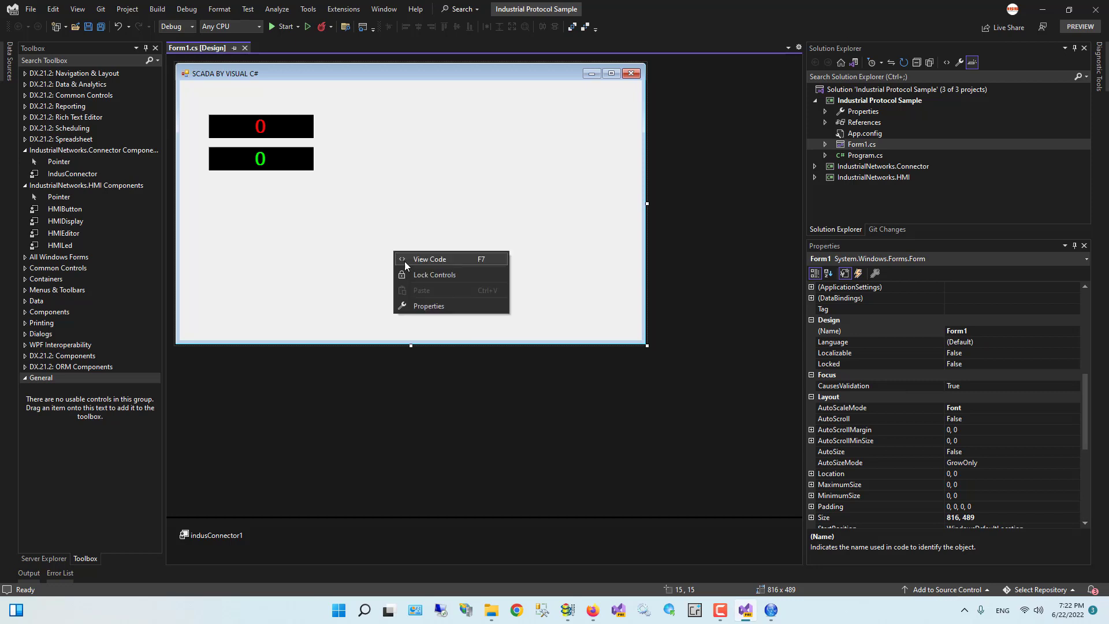
left_click(404, 261)
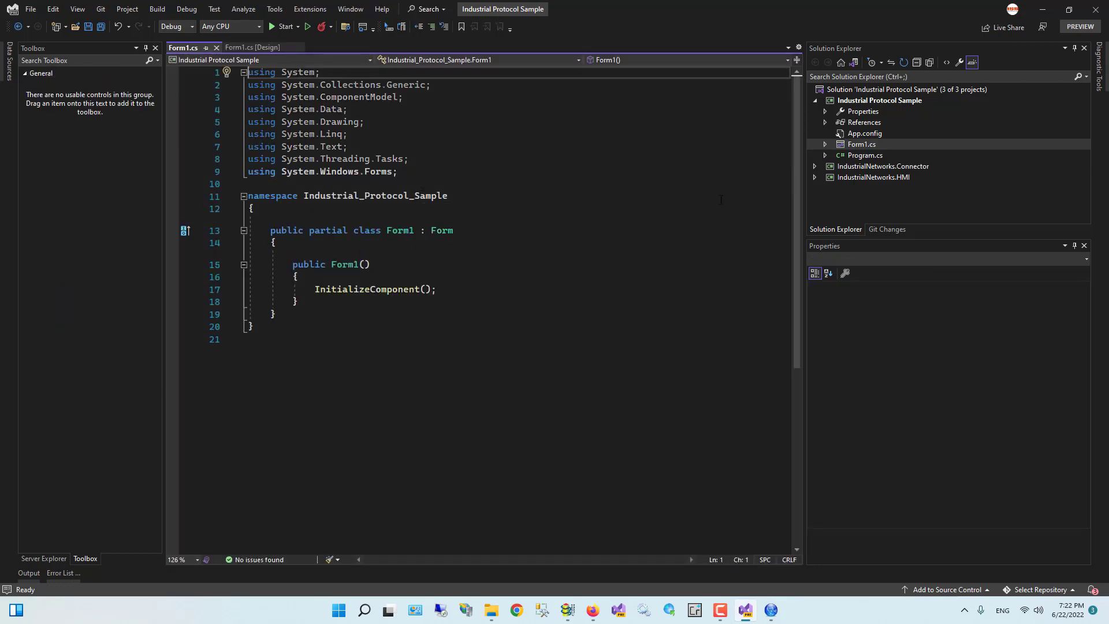
- Expand the IndustrialNetworks.Connector project and open the code of IndusConnector.cs
left_click(814, 167)
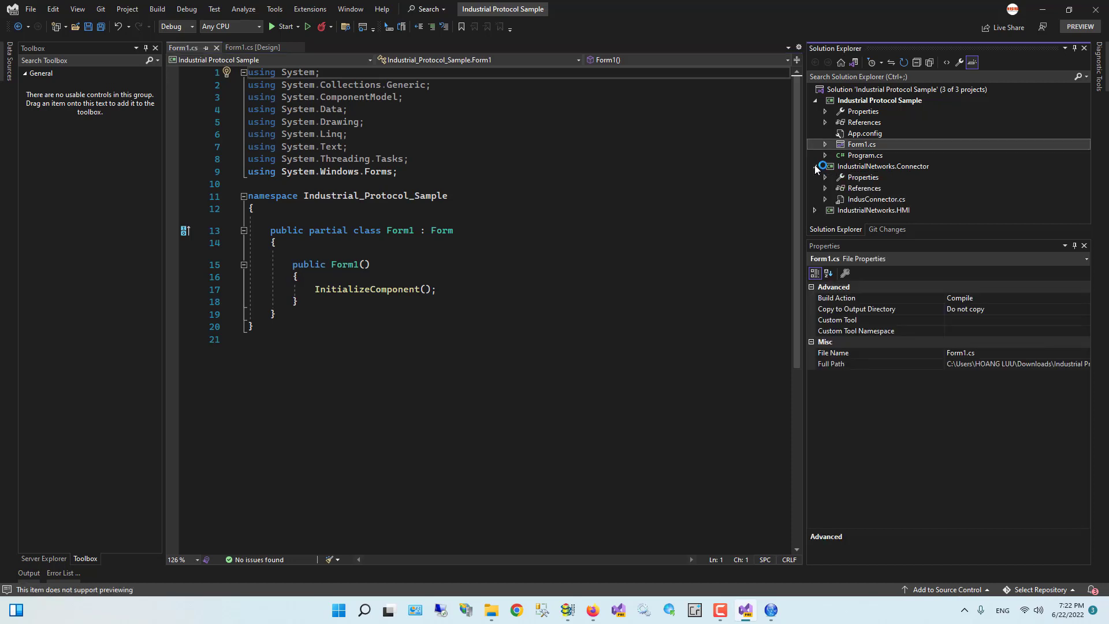
left_click(816, 200)
left_click(824, 199)
left_click(872, 209)
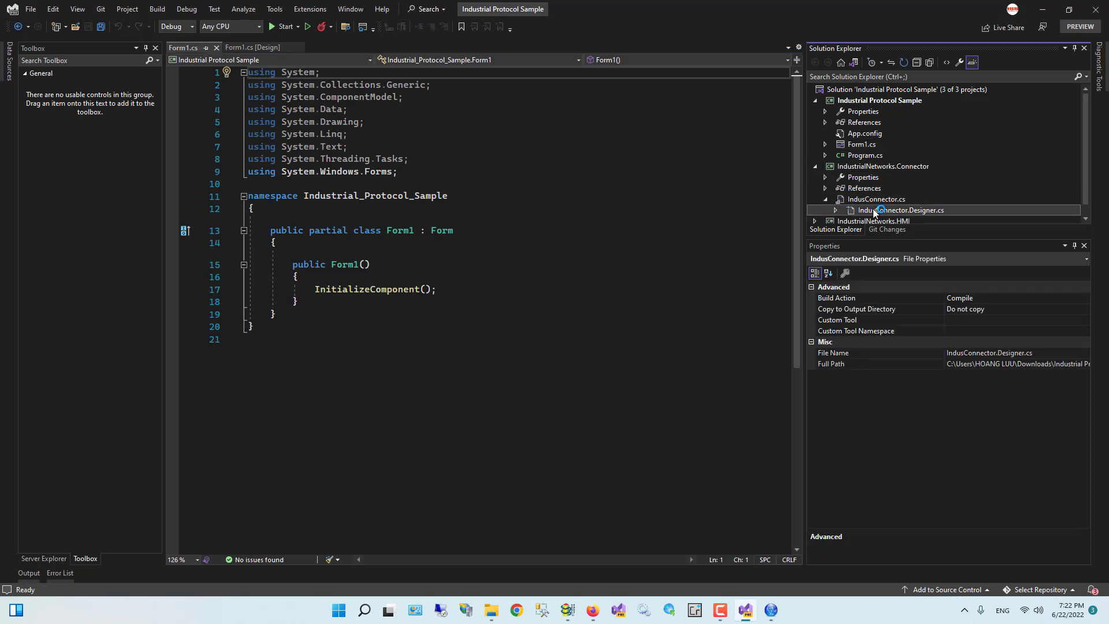
right_click(874, 201)
left_click(910, 254)
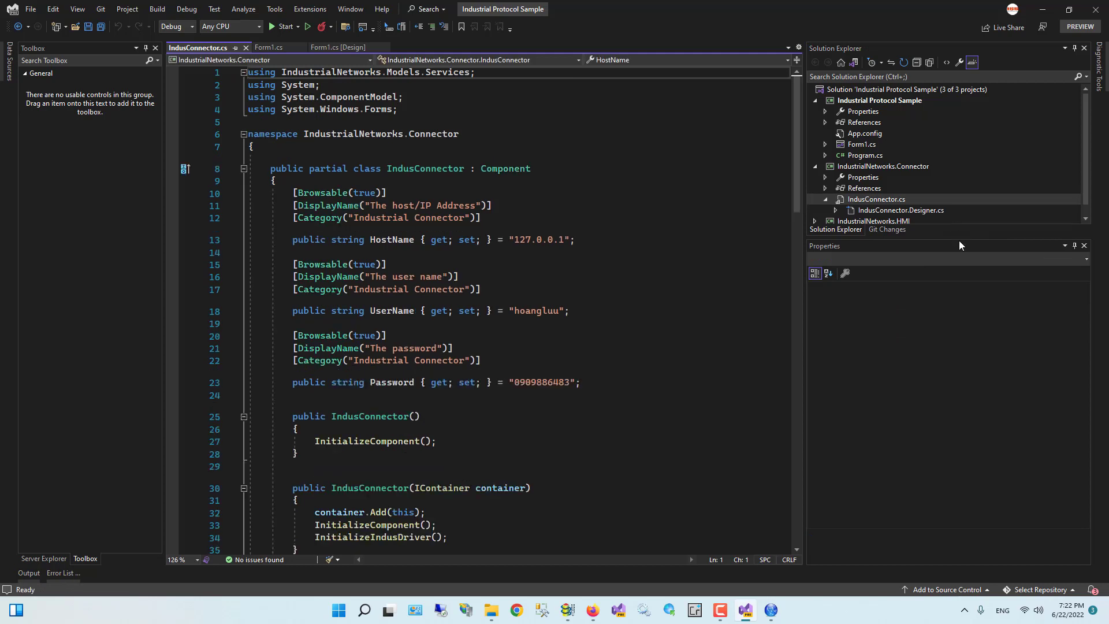
- Enlarge the solution tree and expand the IndustrialNetworks.HMI project and its Lib folder to examine their files
left_click_drag(961, 234, 918, 318)
left_click(814, 221)
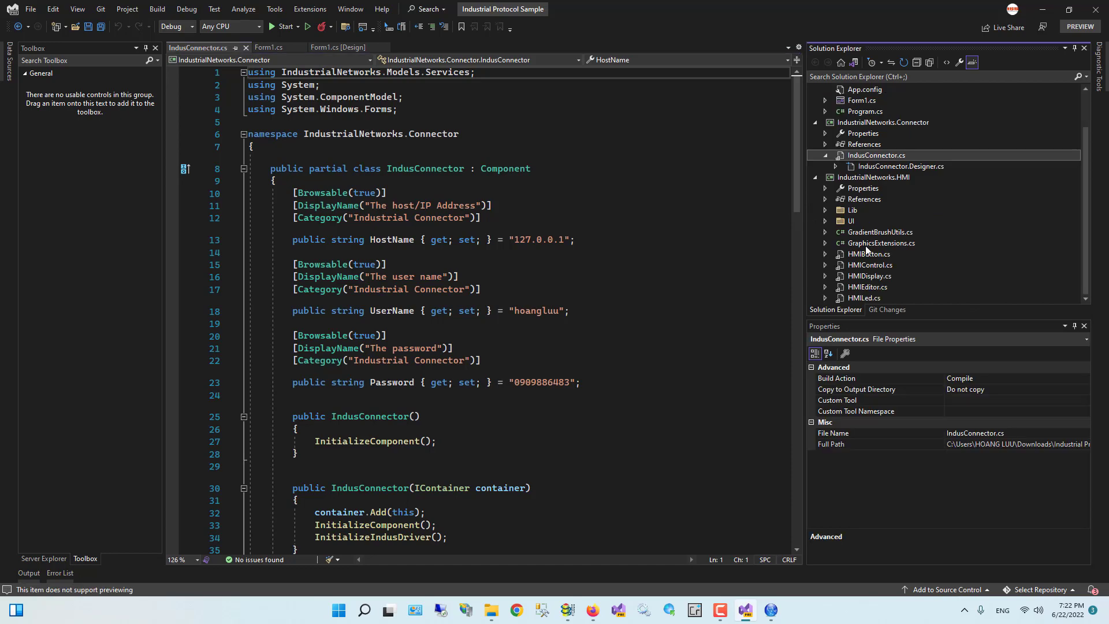
double_click(853, 209)
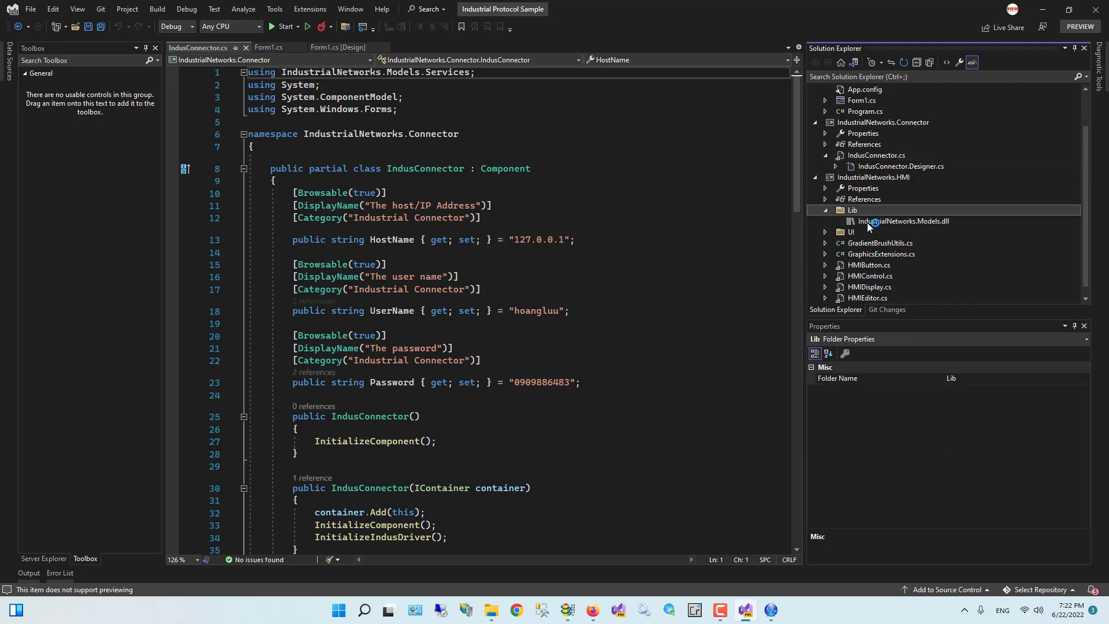